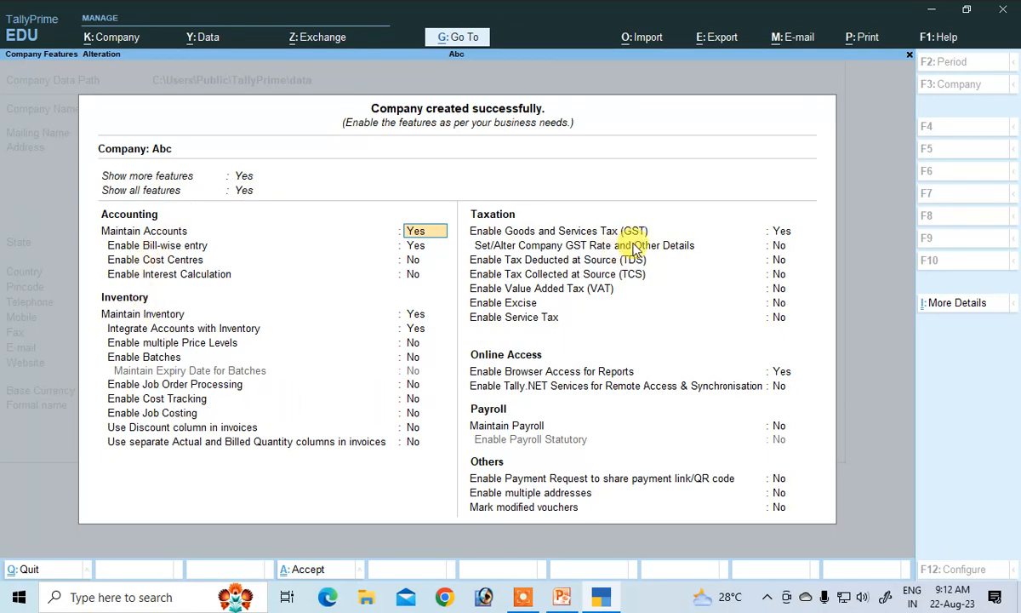
# - Save the features of the new company Abc with Goods and Services Tax (GST) enabled
pyautogui.click(732, 233)
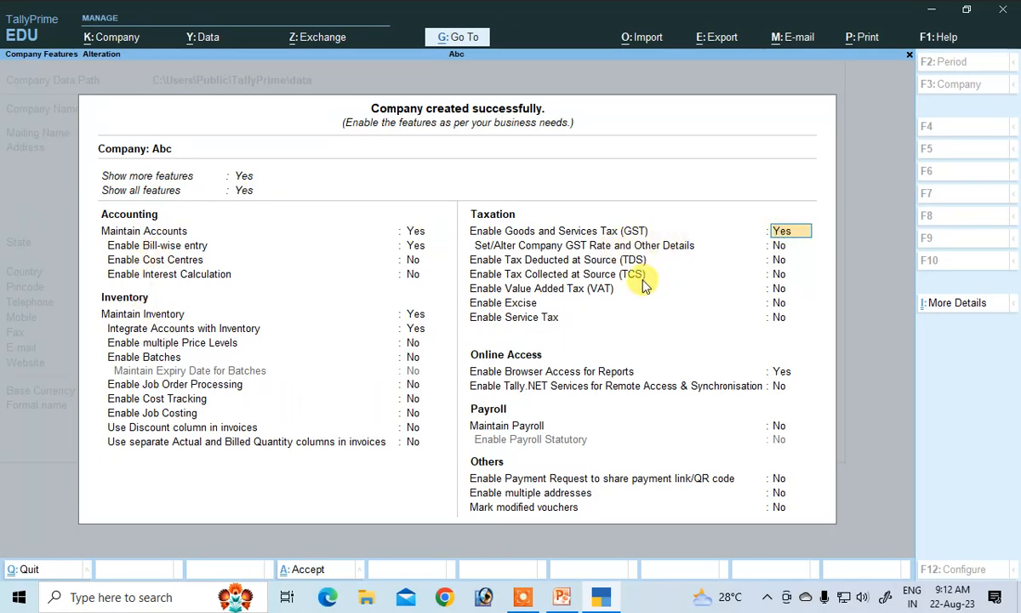
pyautogui.hotkey('ctrl', 'a')
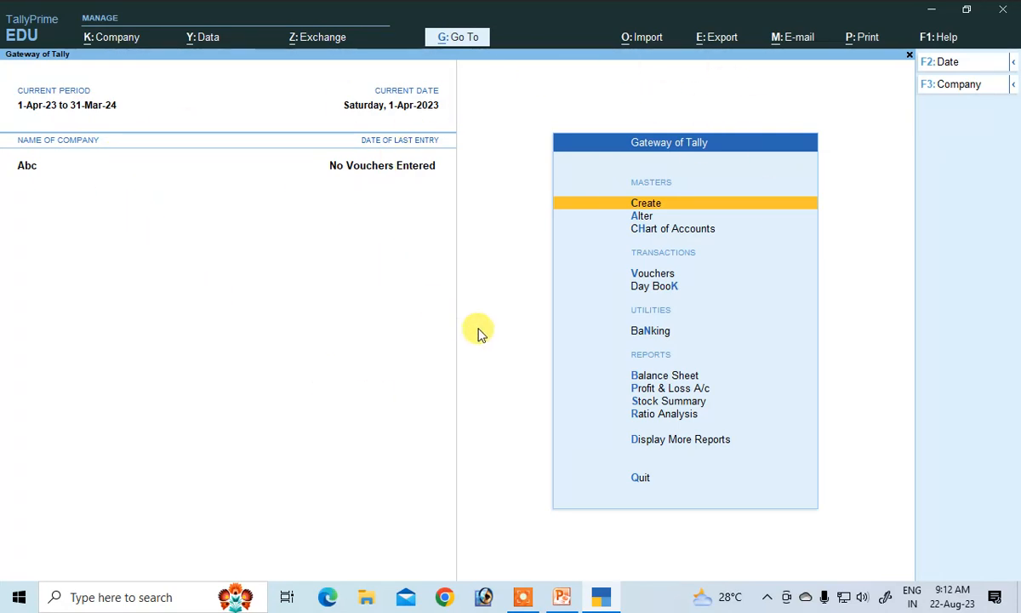
# - Reopen the features of company Abc and open its GST details by keeping Goods and Services Tax (GST) set to Yes
pyautogui.click(115, 43)
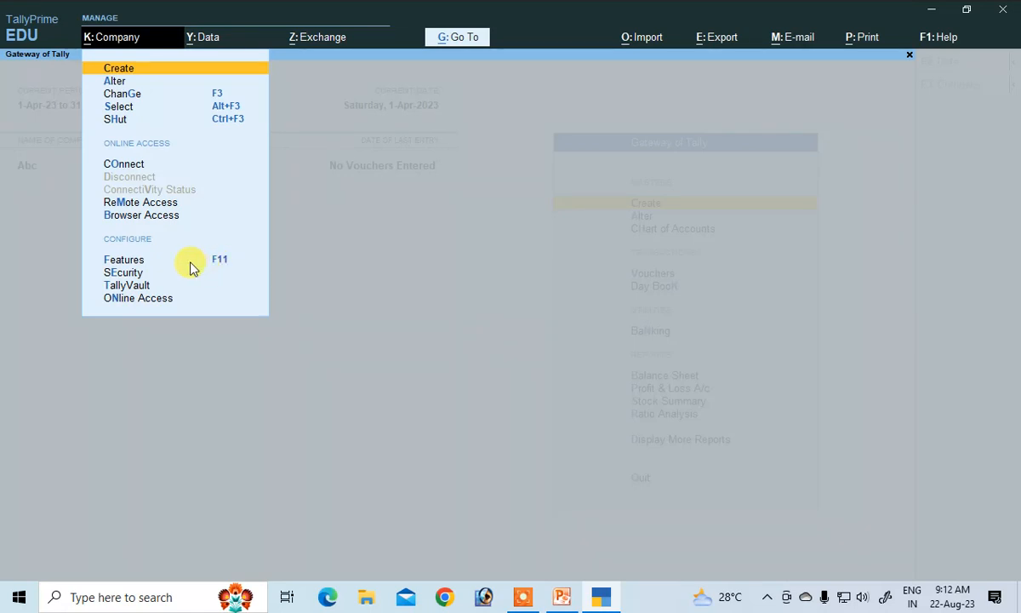
pyautogui.click(134, 261)
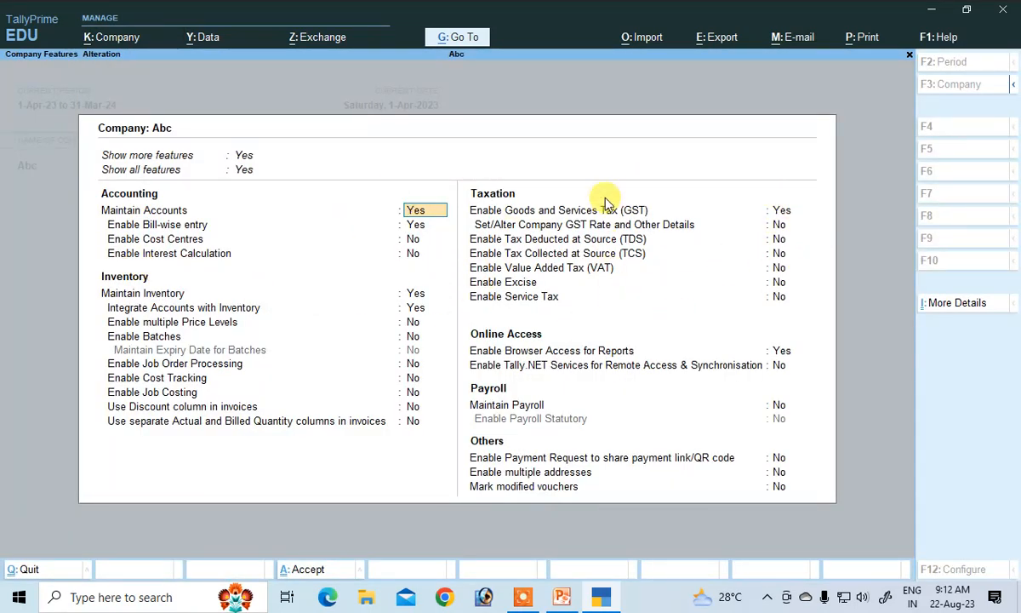
pyautogui.press('Down')
pyautogui.press('Down')
pyautogui.press('Down')
pyautogui.press('Down')
pyautogui.press('Down')
pyautogui.press('Down')
pyautogui.press('Down')
pyautogui.press('Down')
pyautogui.press('Down')
pyautogui.press('Down')
pyautogui.press('Down')
pyautogui.press('Down')
pyautogui.press('Down')
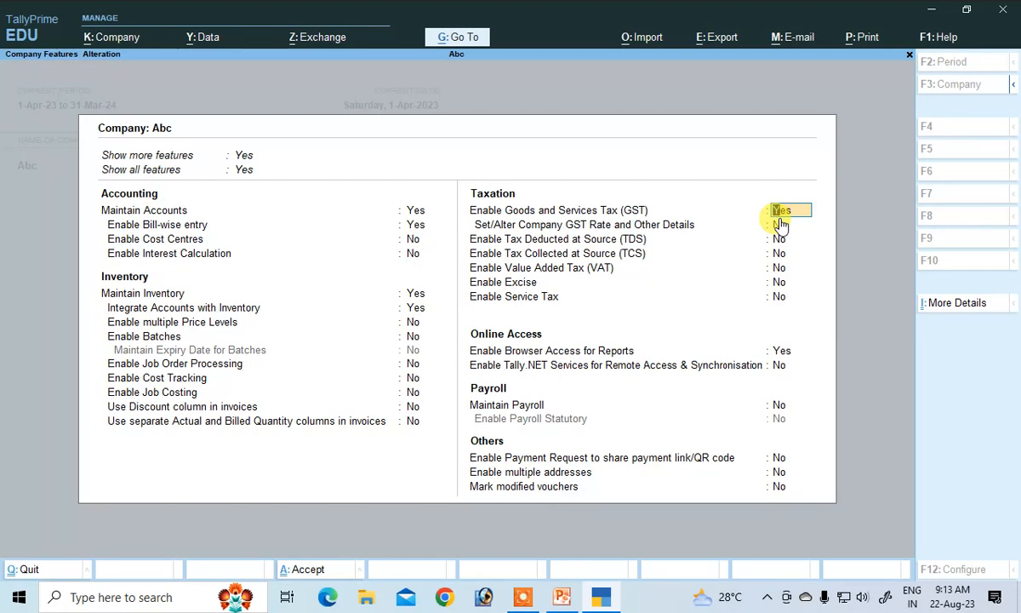
pyautogui.press('Return')
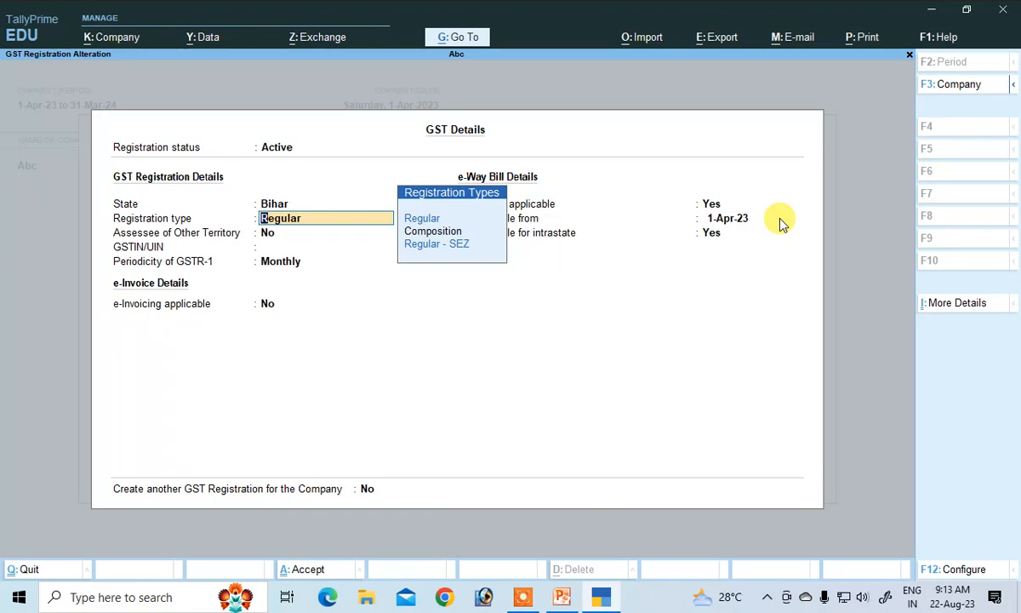
# - Keep the Regular registration type, enter the company's GSTIN/UIN, and save the GST details with the remaining default settings
pyautogui.press('Return')
pyautogui.press('Return')
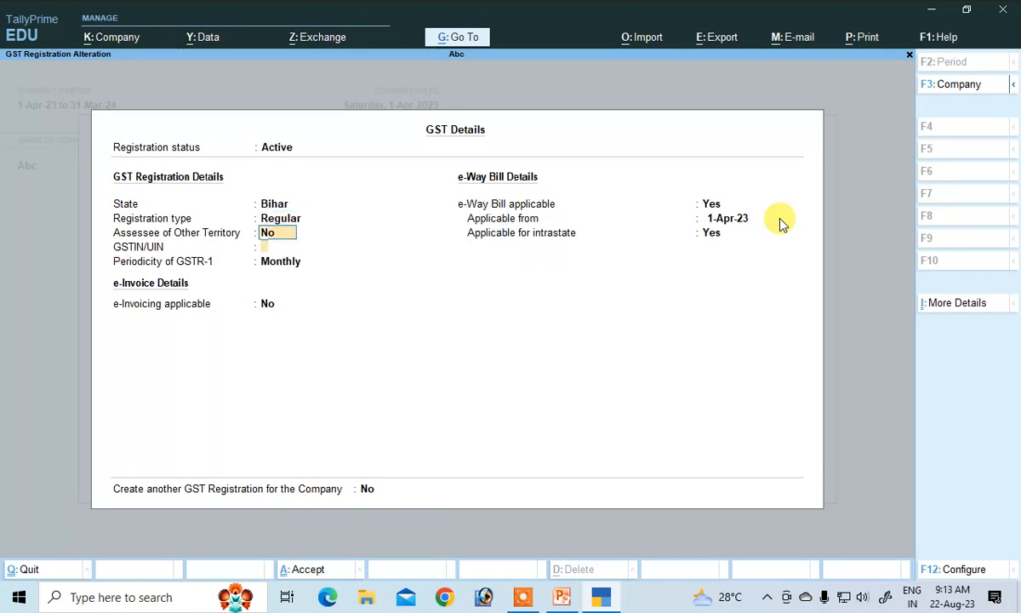
pyautogui.write('FHGFHGFH545646')
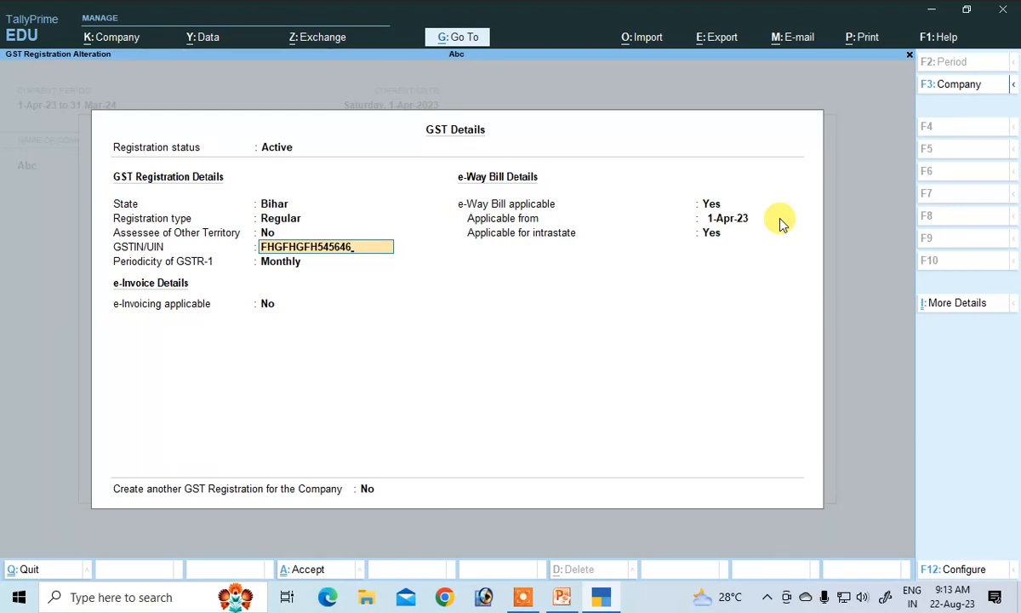
pyautogui.press('Return')
pyautogui.press('Return')
pyautogui.press('Return')
pyautogui.press('Return')
pyautogui.press('Return')
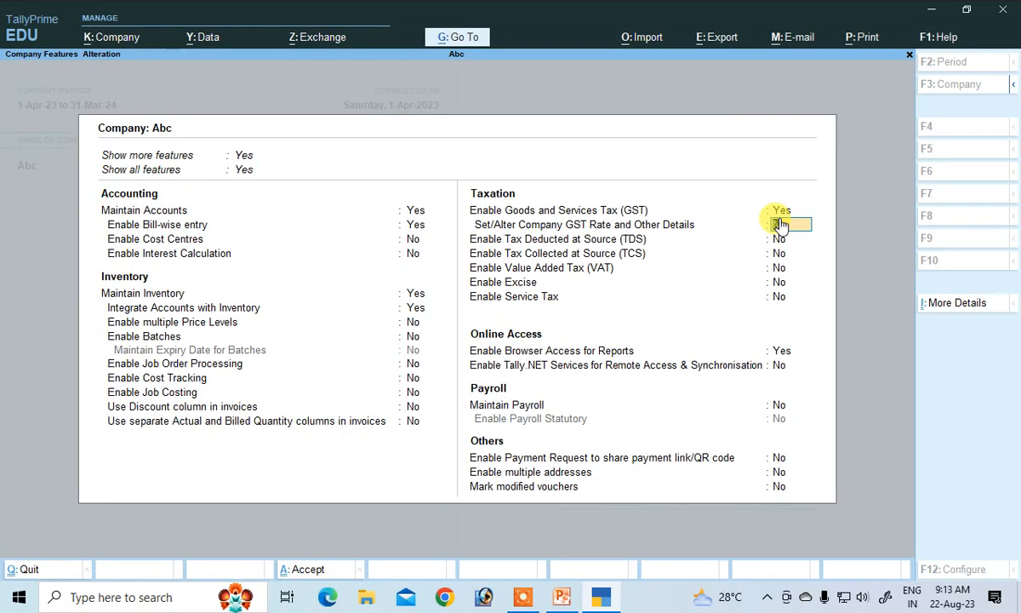
# - Keep the remaining taxation, online access, payroll and other options as they are and save the company features
pyautogui.press('Return')
pyautogui.press('Return')
pyautogui.press('Return')
pyautogui.press('Return')
pyautogui.press('Return')
pyautogui.press('Return')
pyautogui.press('Return')
pyautogui.press('Return')
pyautogui.press('Return')
pyautogui.press('Return')
pyautogui.press('Return')
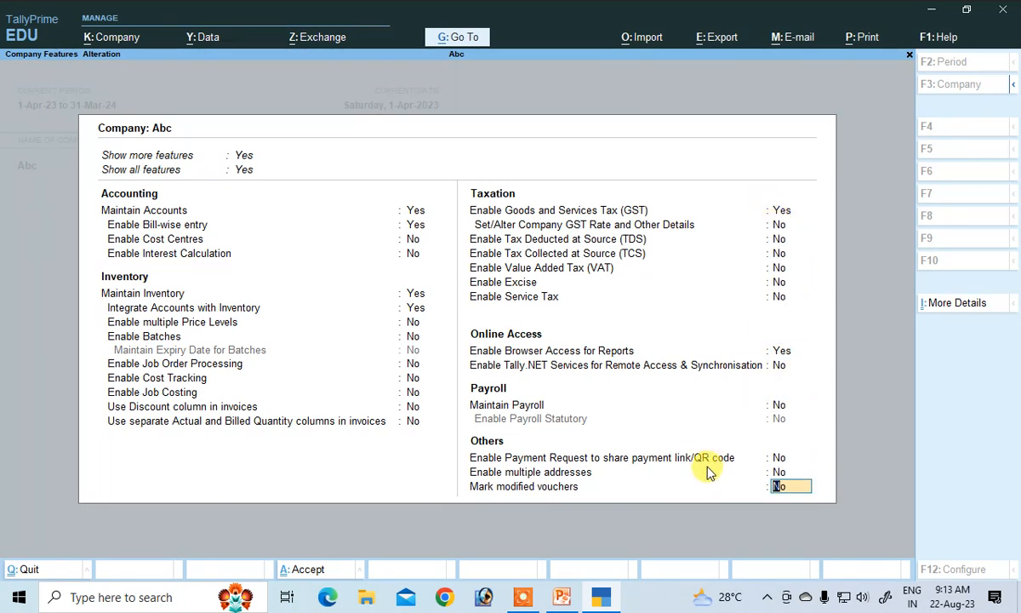
pyautogui.press('Return')
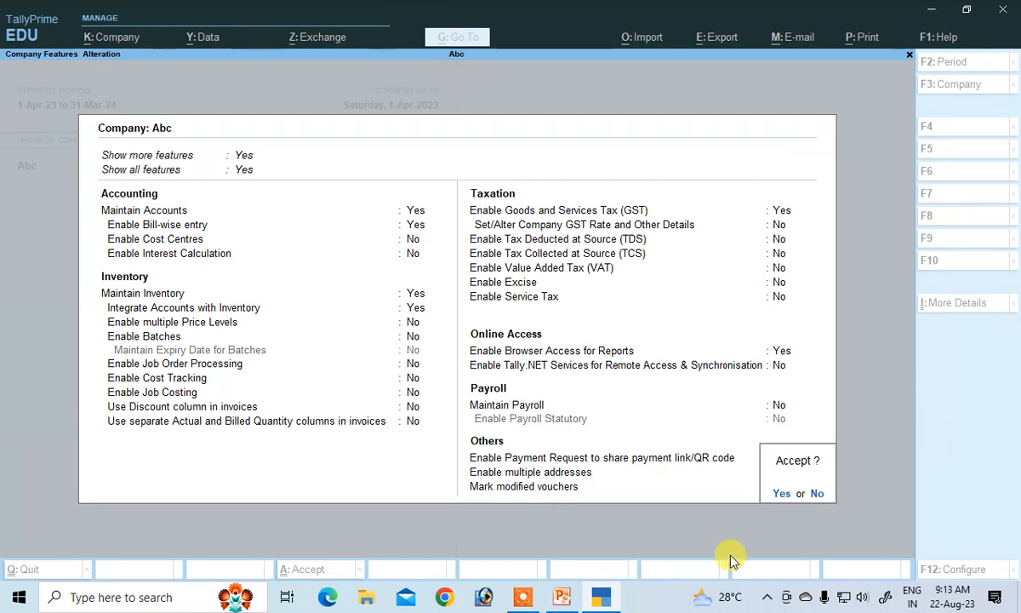
pyautogui.press('Return')
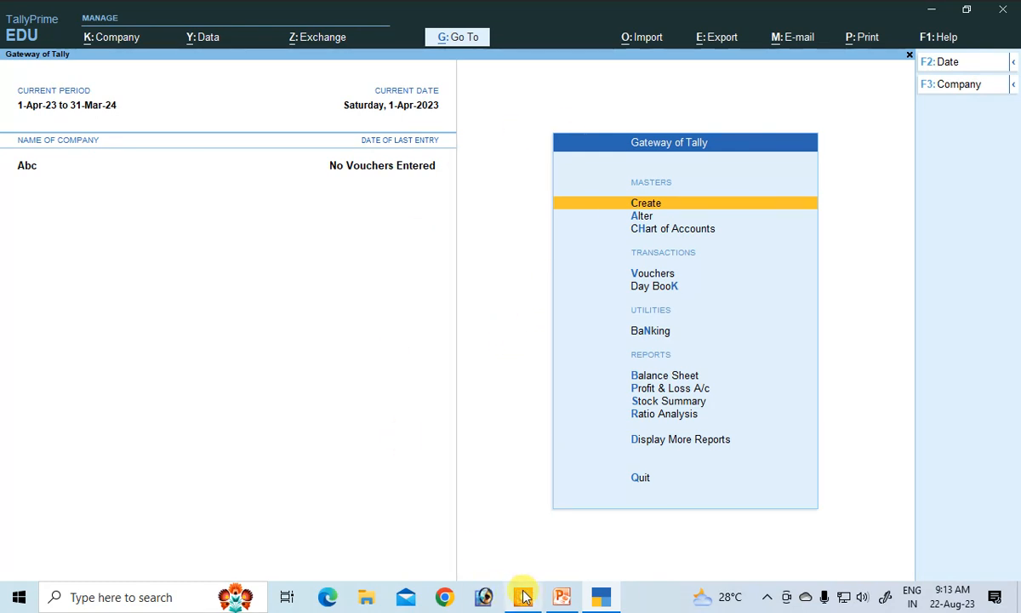
# - Switch to PowerPoint to review the journal entry for the intrastate purchase with 5% GST, then return to TallyPrime
pyautogui.click(561, 598)
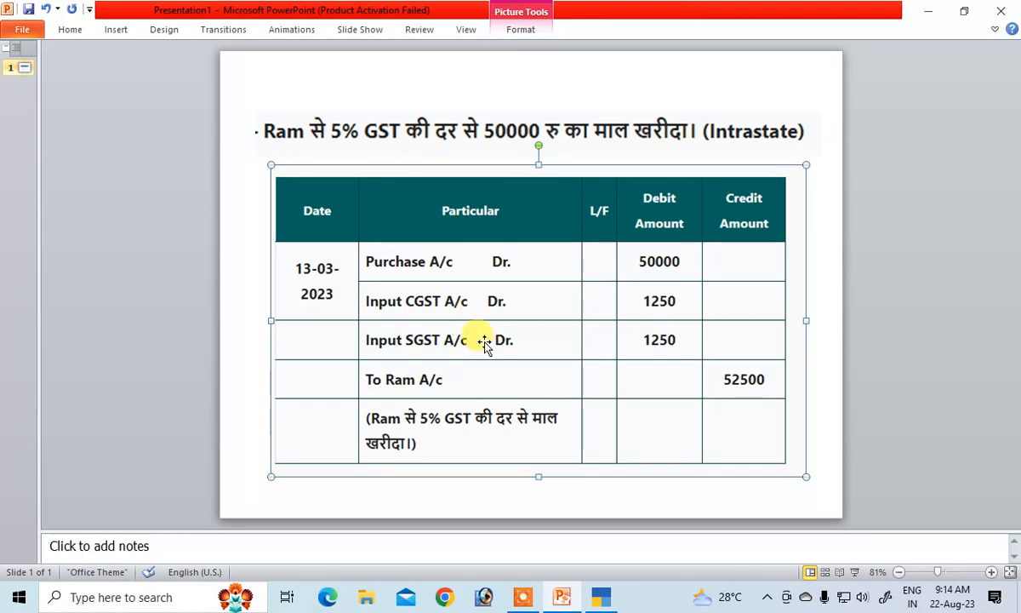
pyautogui.click(600, 596)
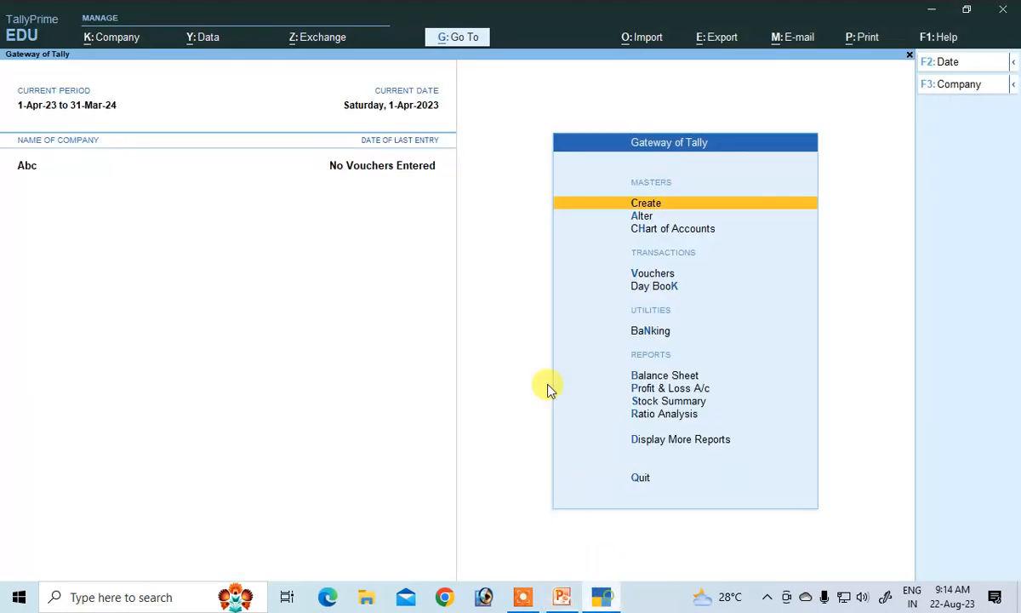
pyautogui.click(640, 272)
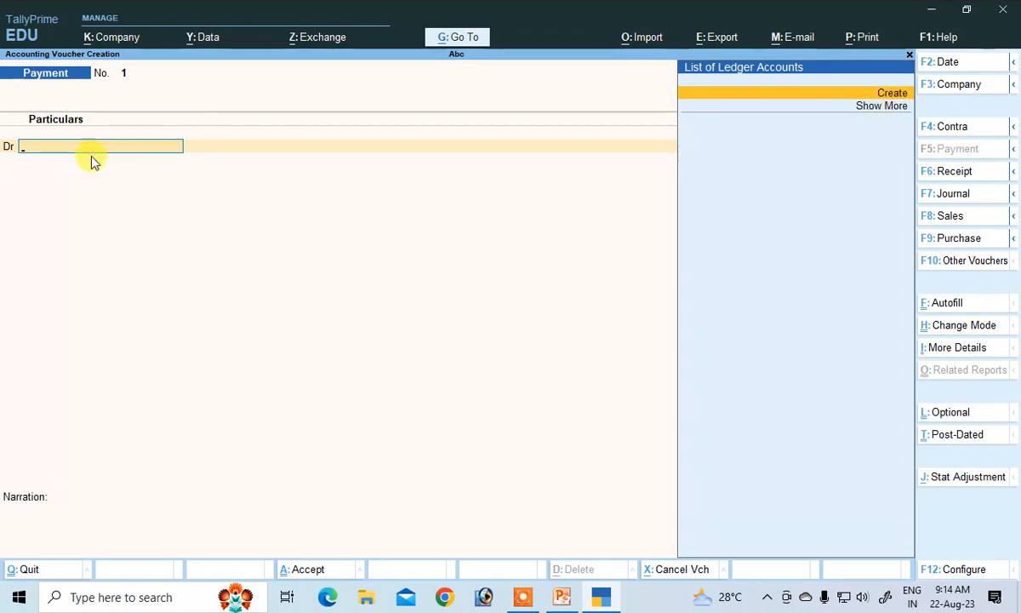
pyautogui.press('Escape')
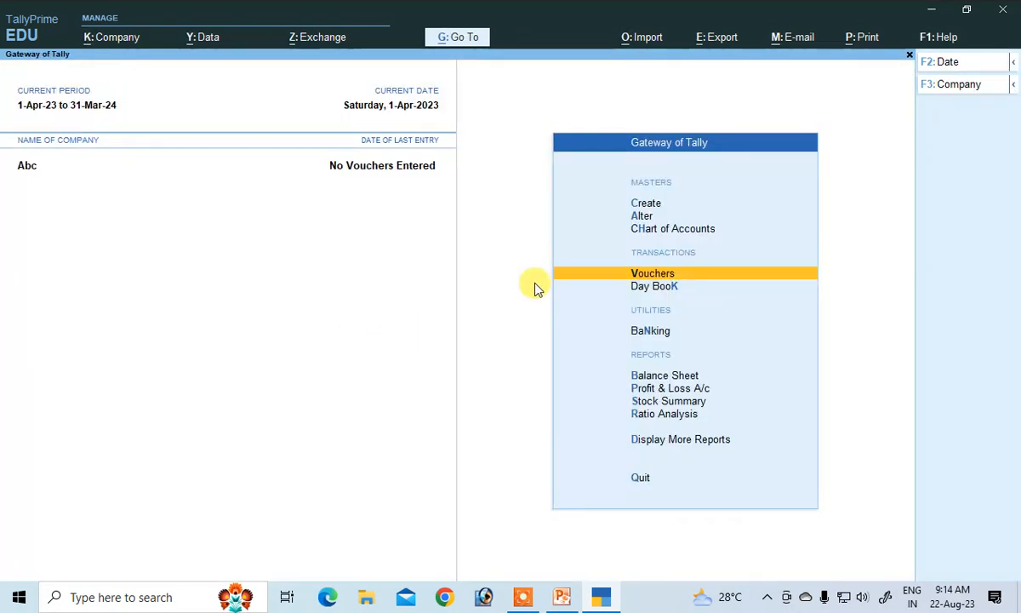
pyautogui.click(646, 202)
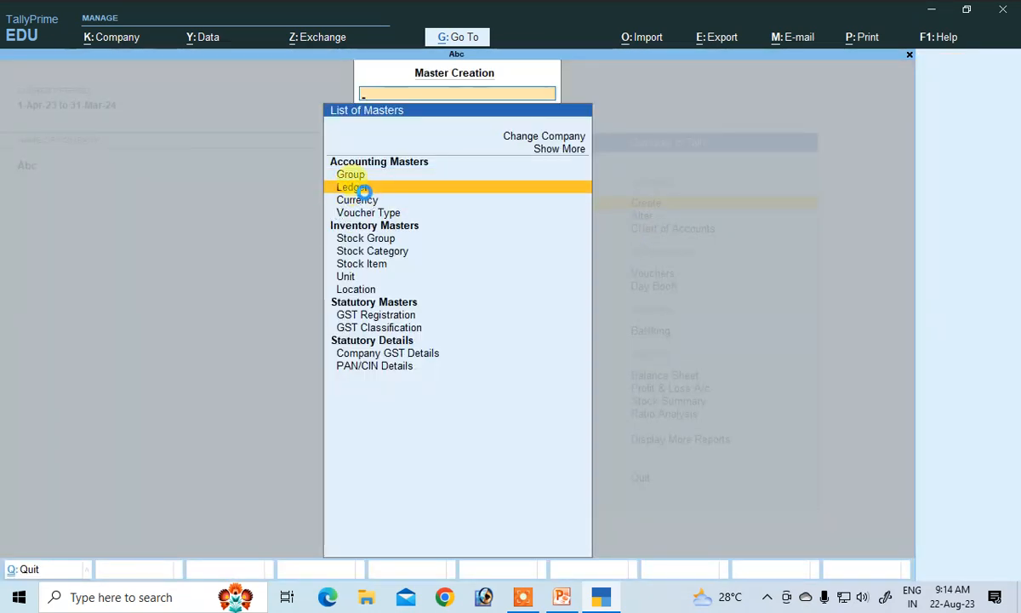
pyautogui.click(338, 186)
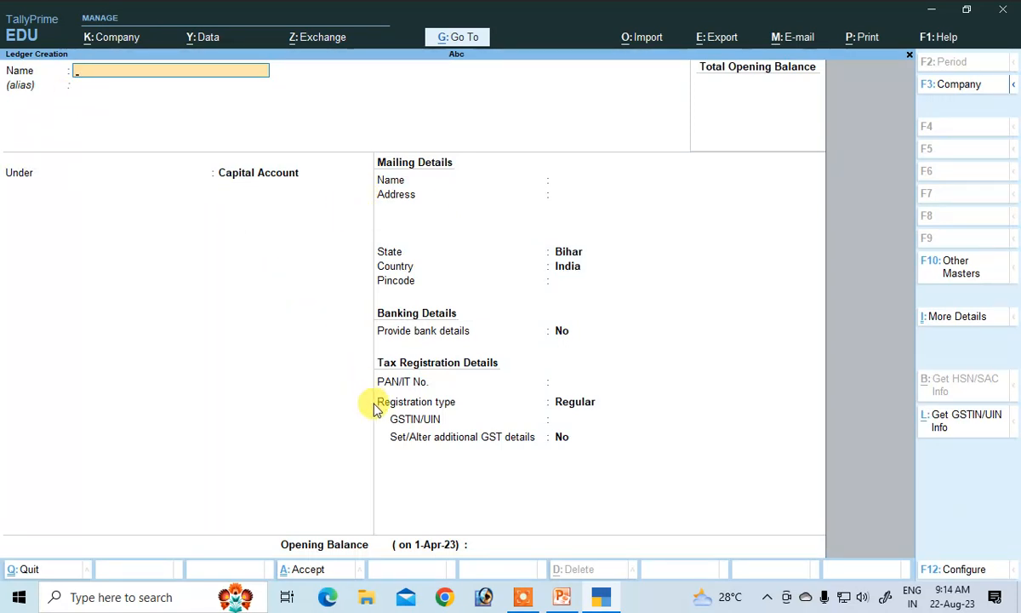
pyautogui.press('Escape')
pyautogui.press('Escape')
pyautogui.press('Escape')
pyautogui.press('Escape')
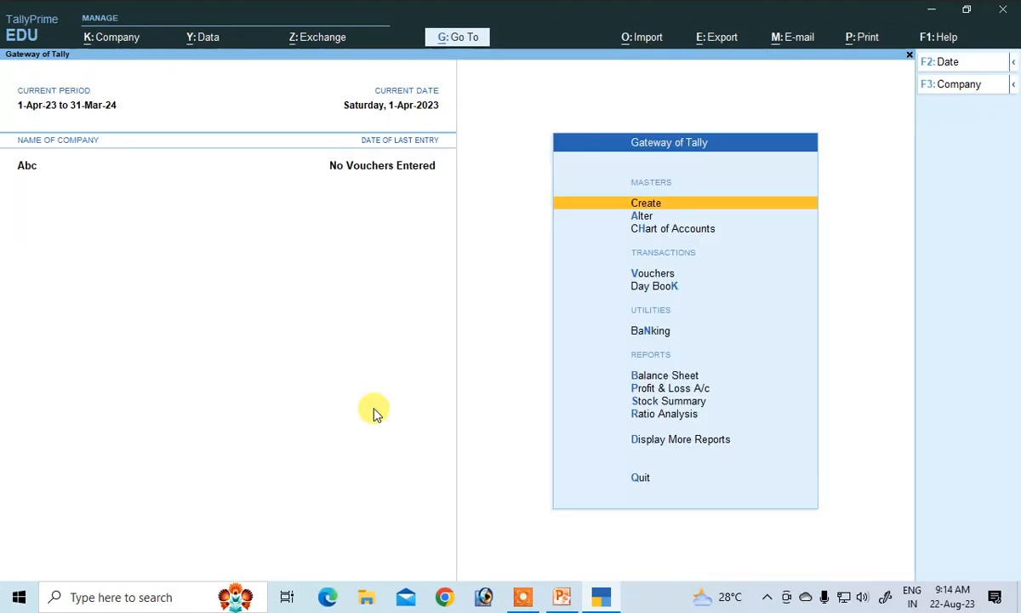
# - Start a new ledger named Purchase and place it under the Purchase Accounts group
pyautogui.click(654, 208)
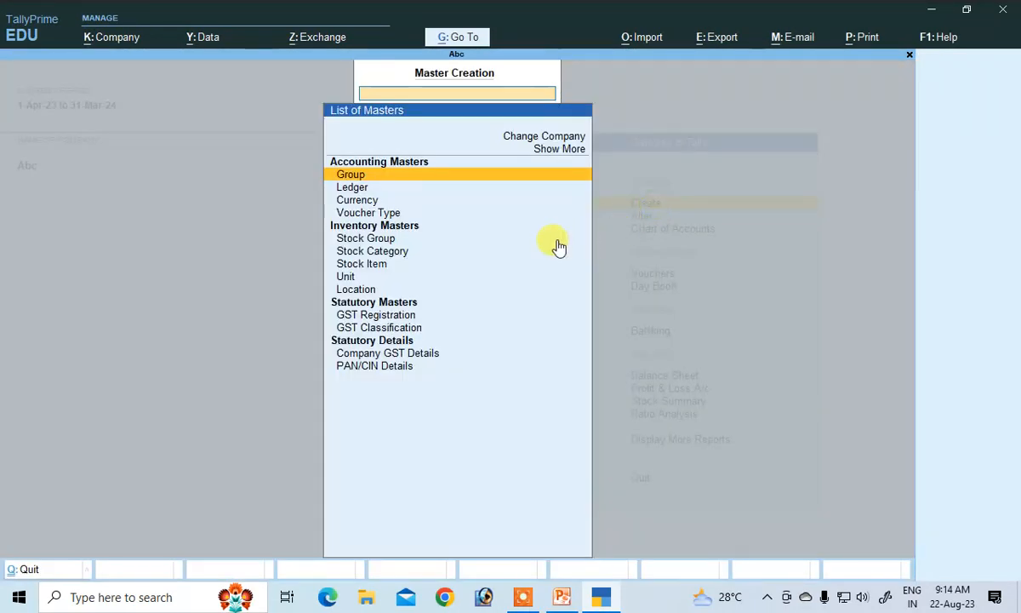
pyautogui.click(391, 189)
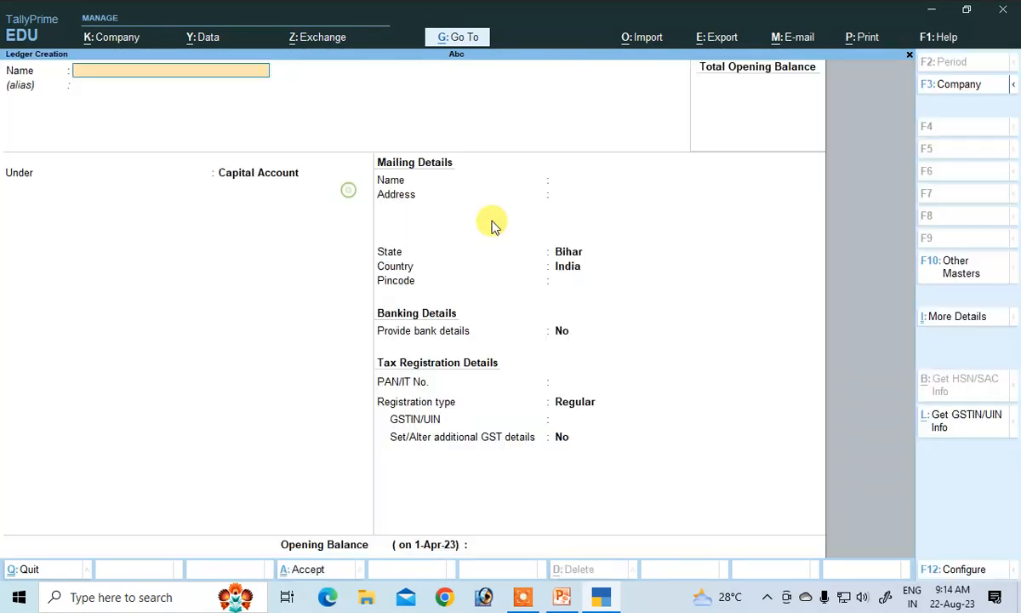
pyautogui.write('Pur')
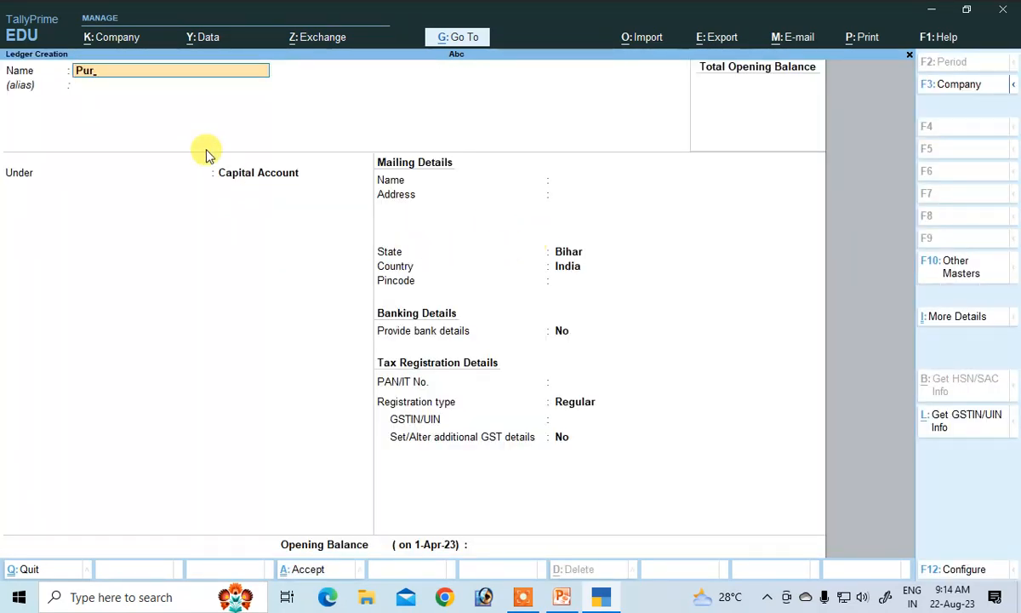
pyautogui.write('chase')
pyautogui.press('Return')
pyautogui.write('P')
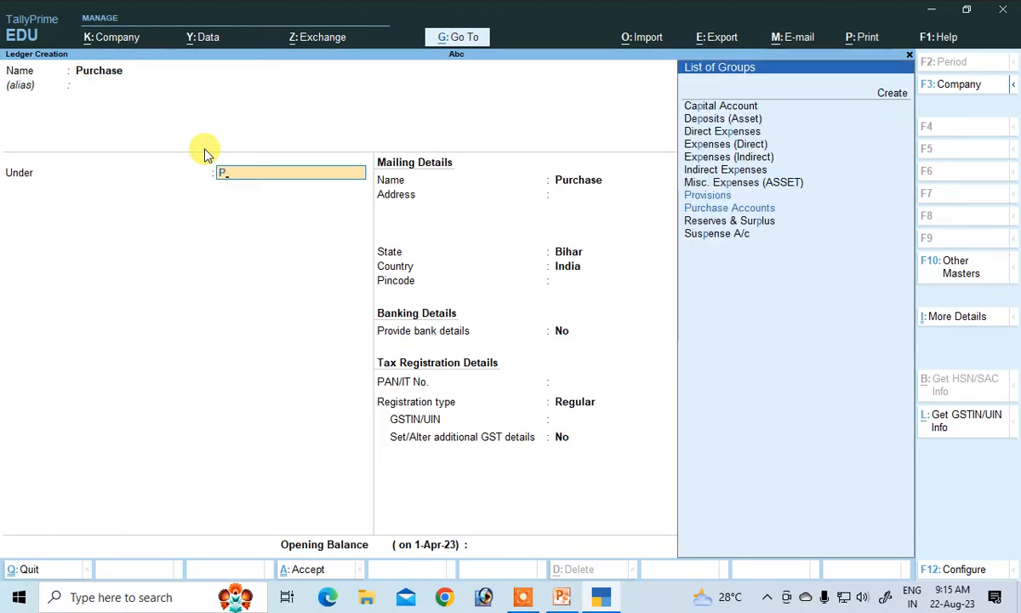
pyautogui.press('Down')
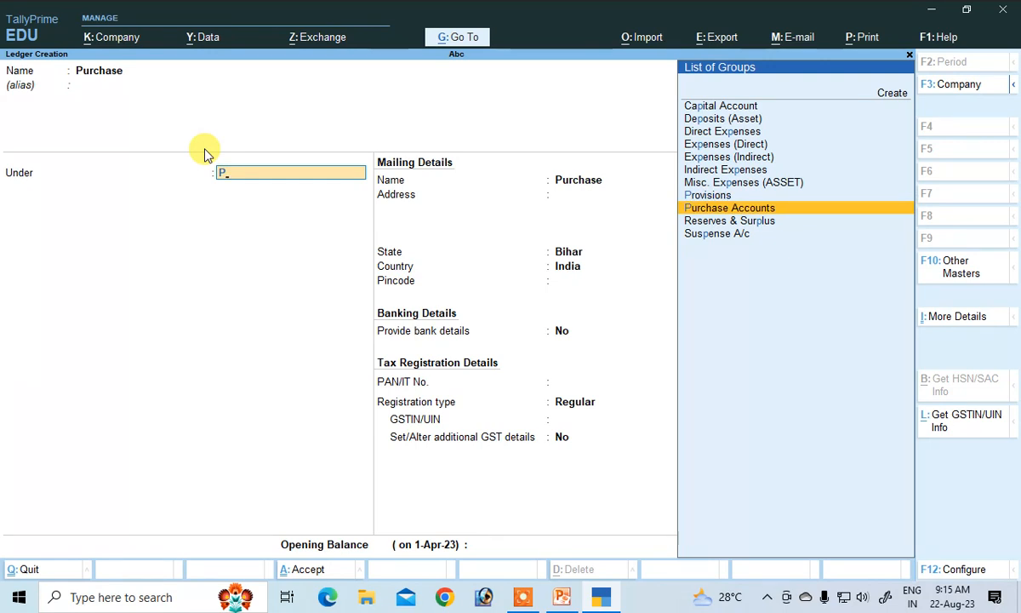
pyautogui.press('Return')
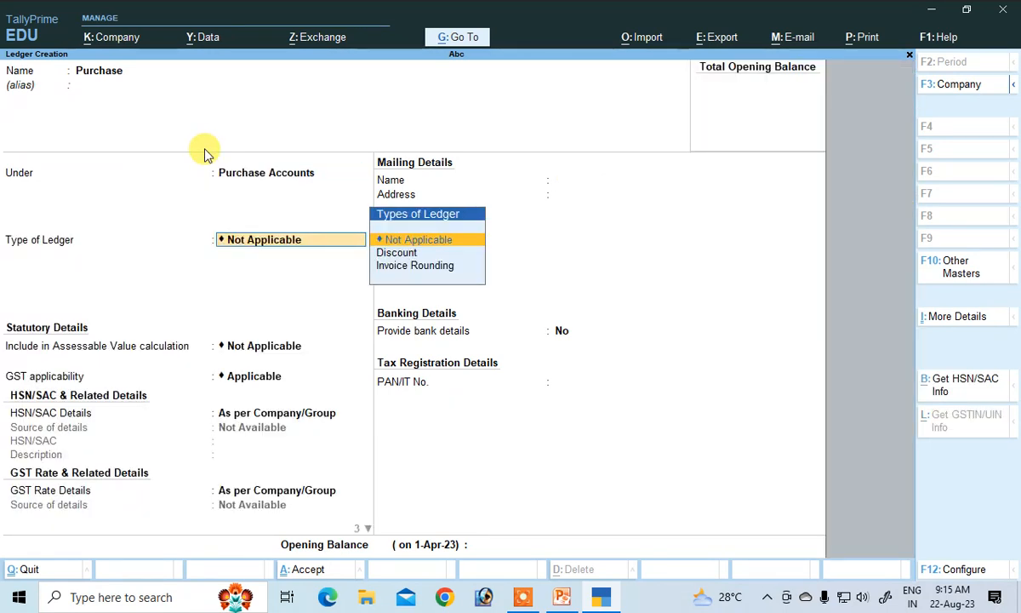
# - Keep GST applicable for the Purchase ledger and specify its HSN/SAC details directly with code 54878 and no description
pyautogui.press('Return')
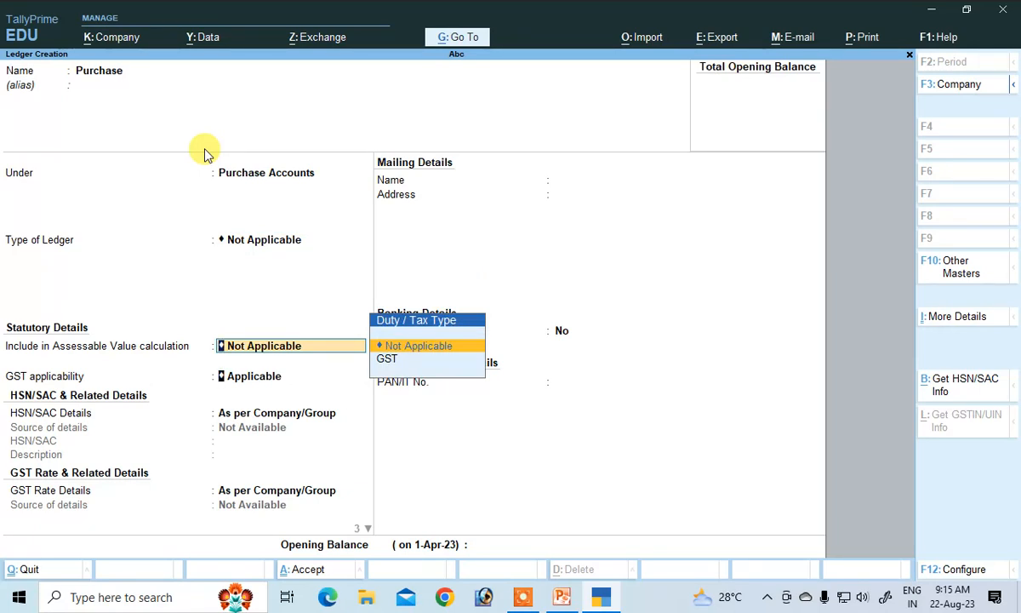
pyautogui.press('Return')
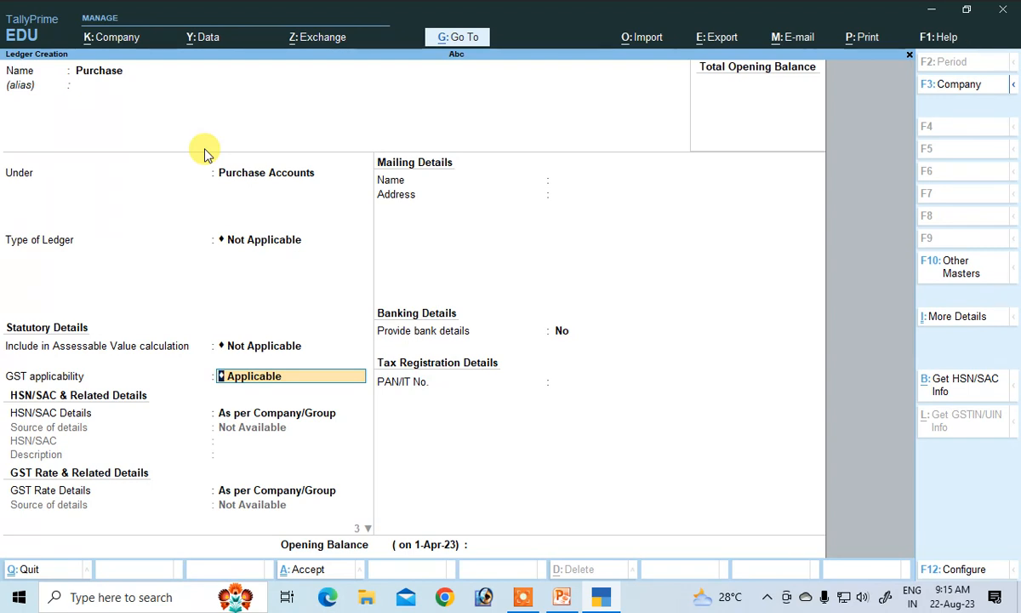
pyautogui.press('Return')
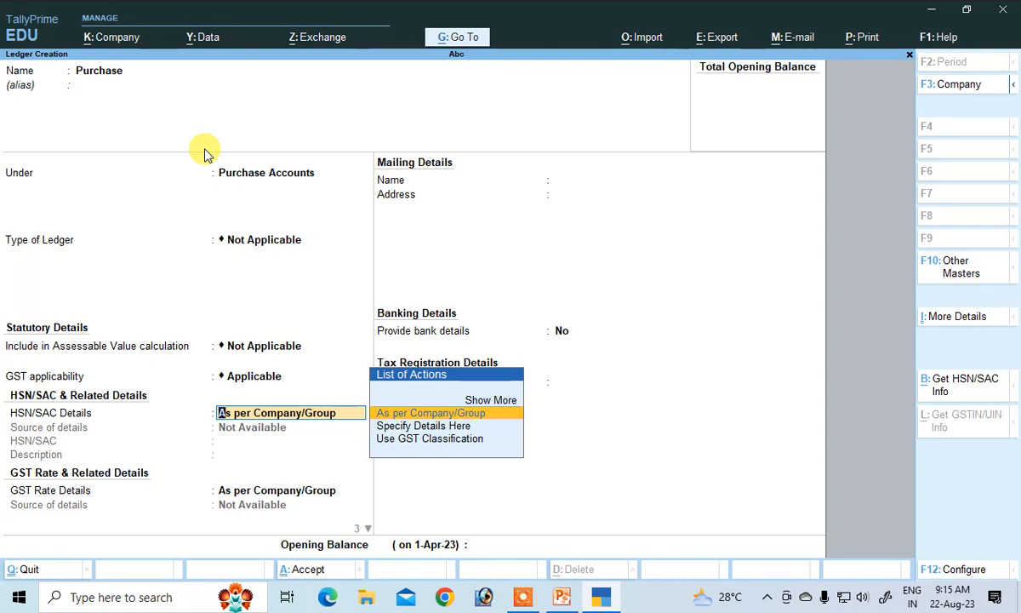
pyautogui.press('Down')
pyautogui.press('Return')
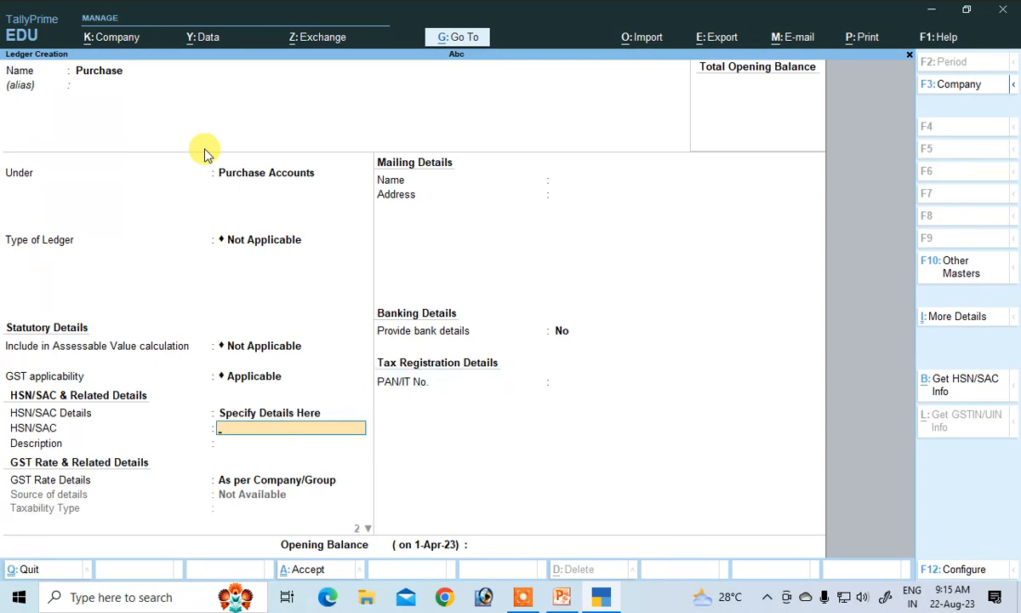
pyautogui.press('Return')
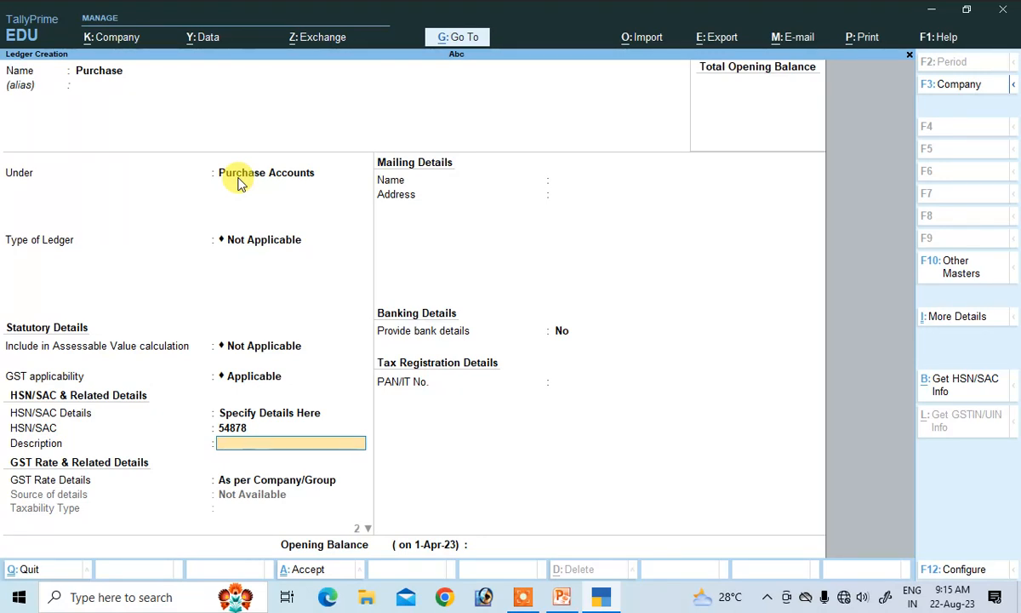
pyautogui.press('Return')
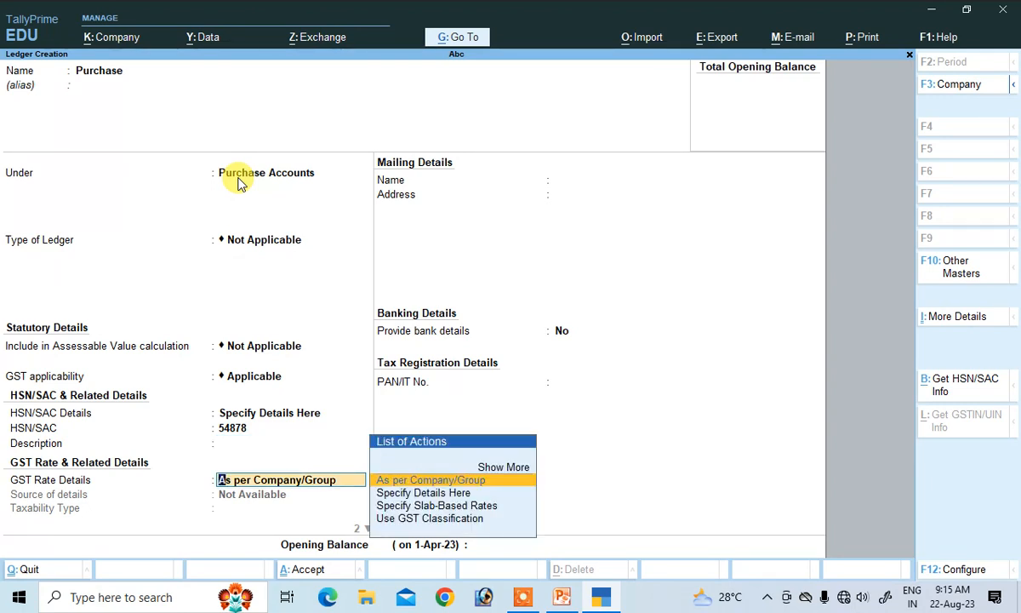
# - Specify the Purchase ledger's GST rate details directly, with Taxable as the taxability type and a GST rate of 5%
pyautogui.press('Down')
pyautogui.press('Return')
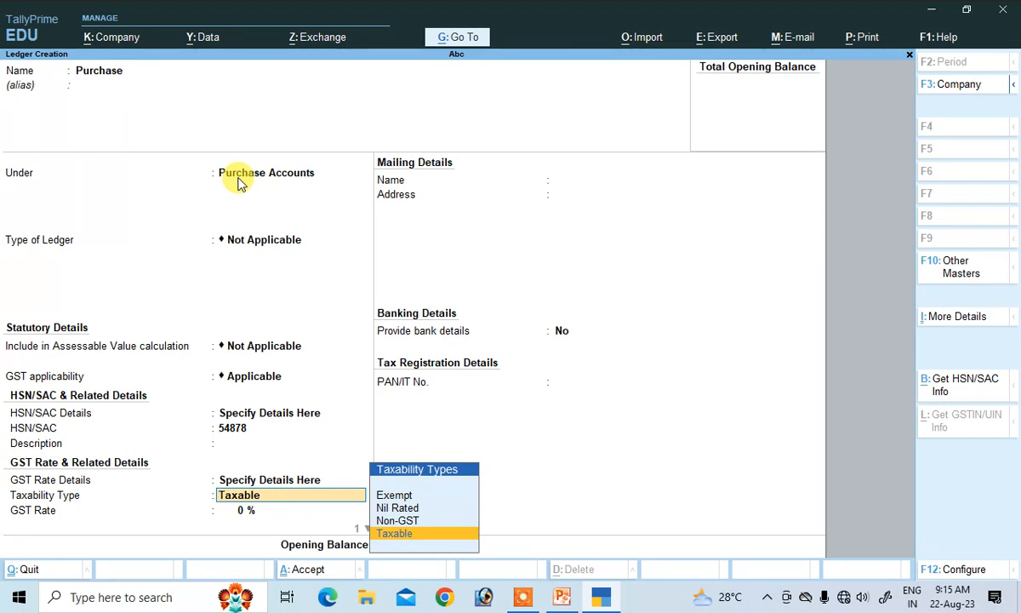
pyautogui.press('Return')
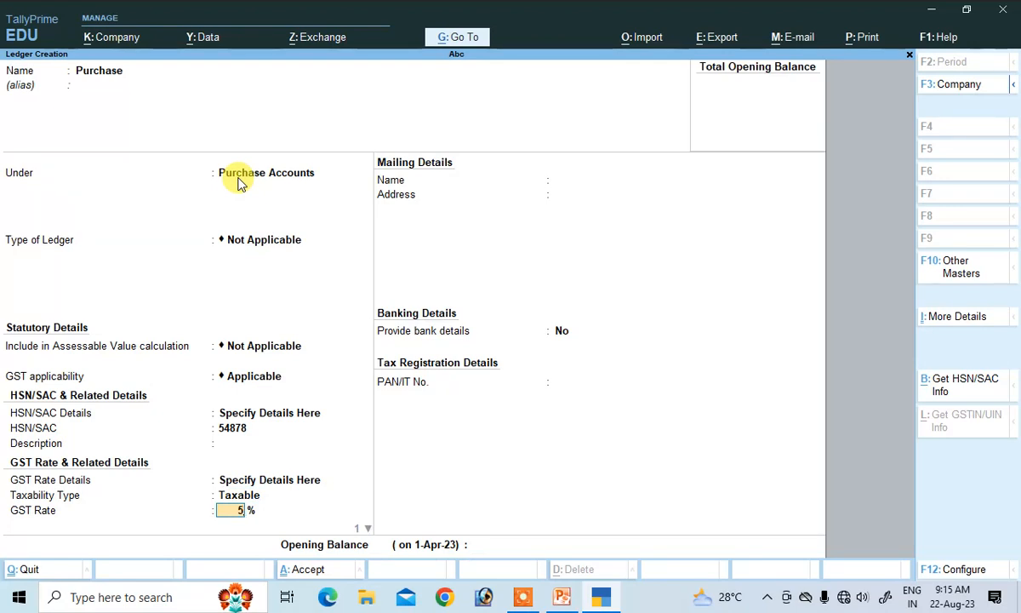
pyautogui.press('Return')
# - Set the Purchase ledger's type of supply to Goods and save the ledger
pyautogui.press('Up')
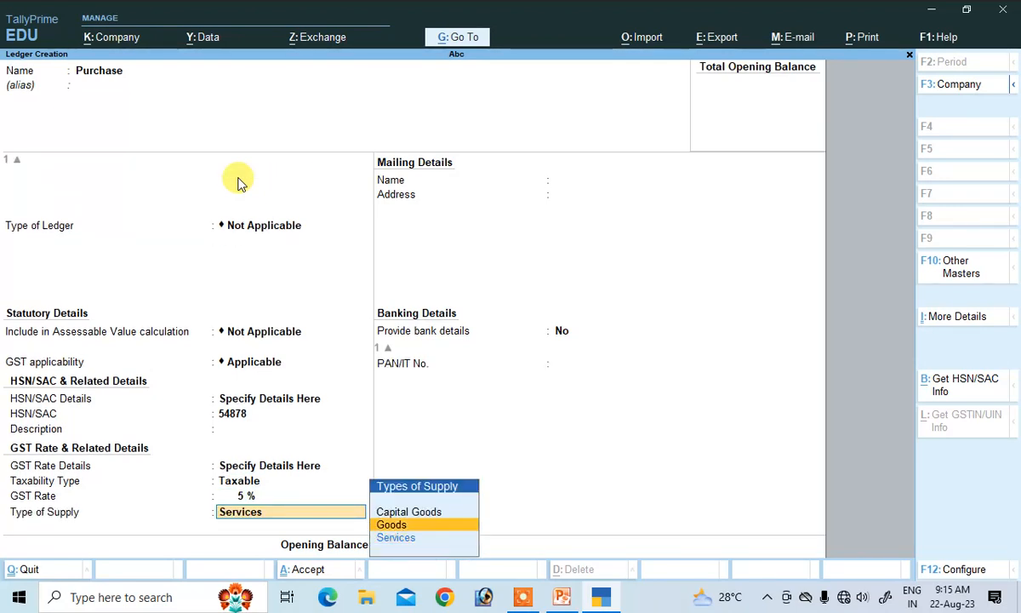
pyautogui.press('Return')
pyautogui.press('Return')
pyautogui.press('Return')
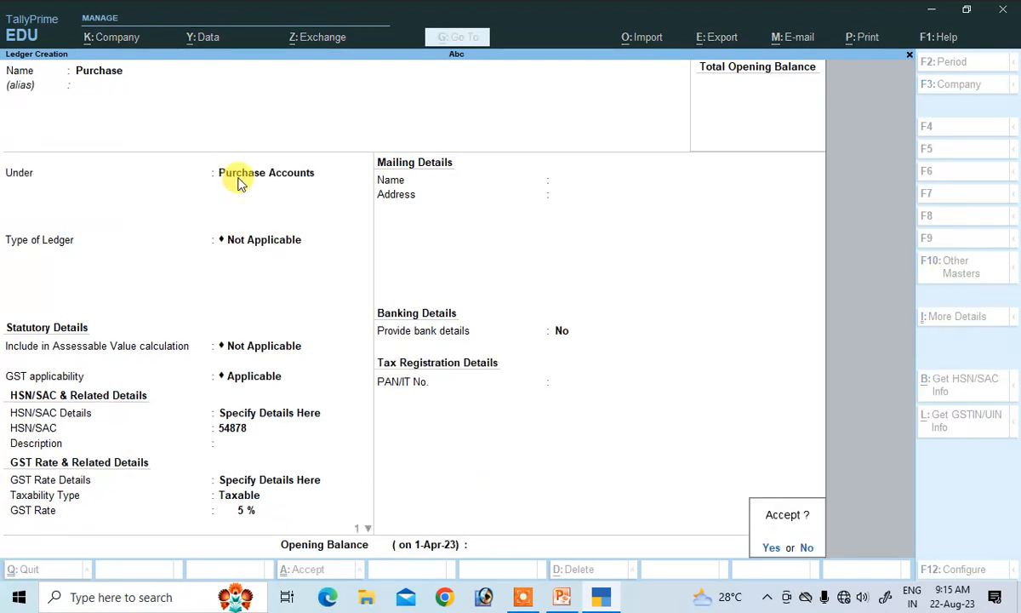
pyautogui.press('Return')
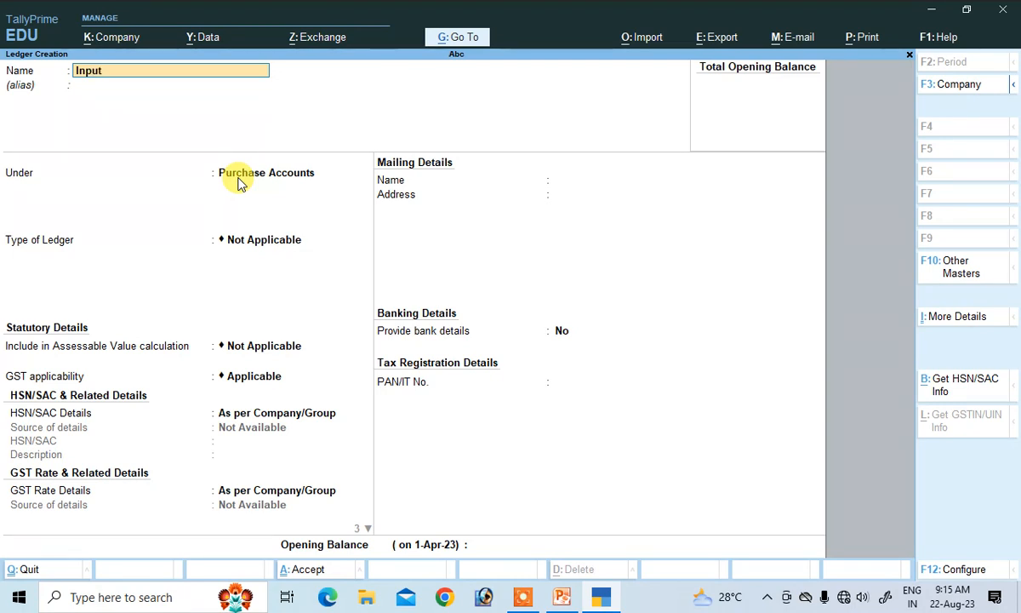
# - Start a new ledger named Input Cgst and place it under the Duties & Taxes group
pyautogui.write('gst')
pyautogui.press('Return')
pyautogui.write('D')
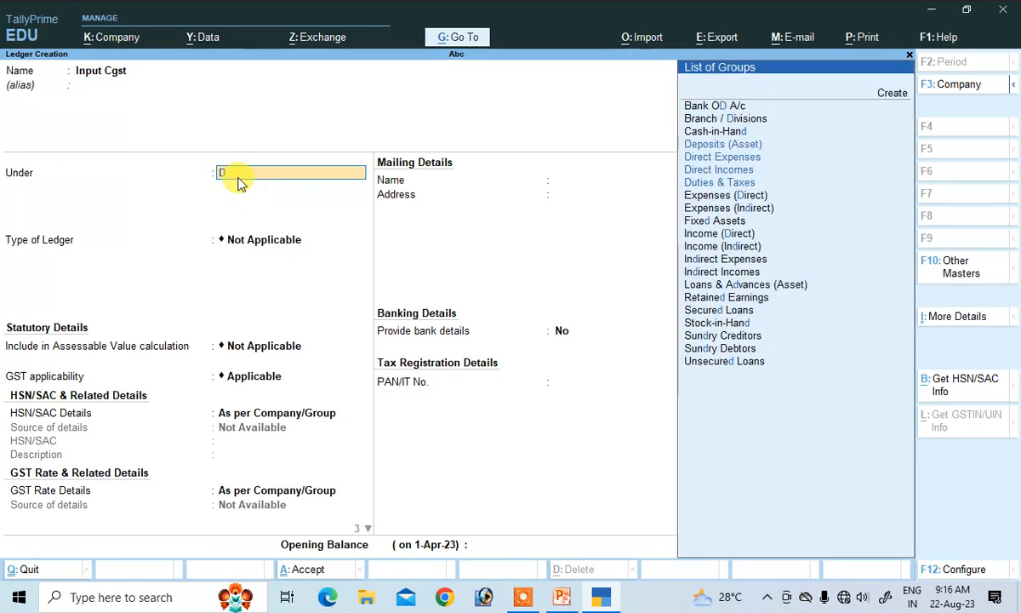
pyautogui.press('Down')
pyautogui.press('Down')
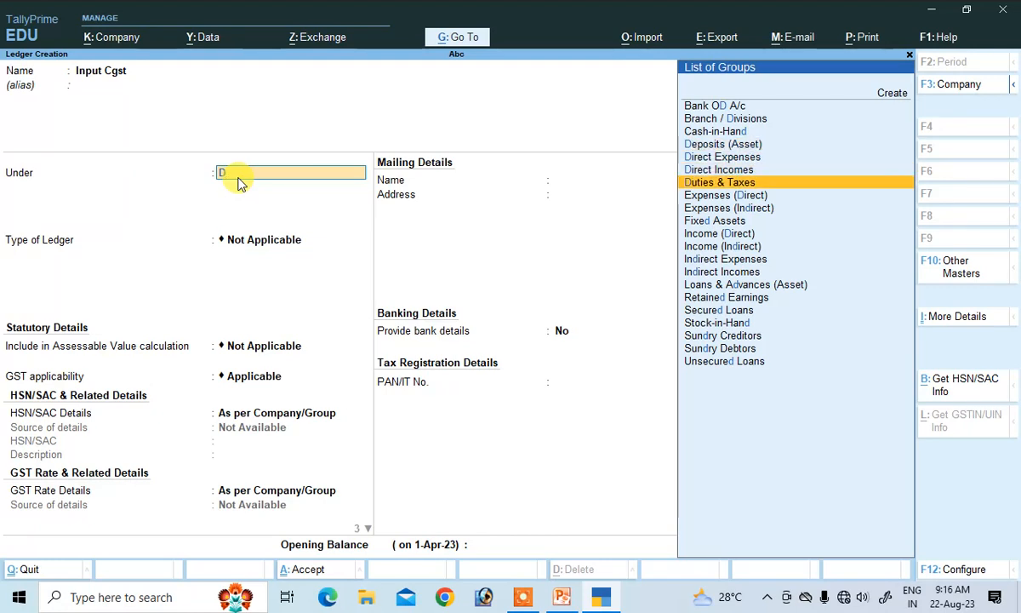
pyautogui.press('Return')
# - Set the Input Cgst ledger's type of duty/tax to GST and its tax type to CGST
pyautogui.press('Up')
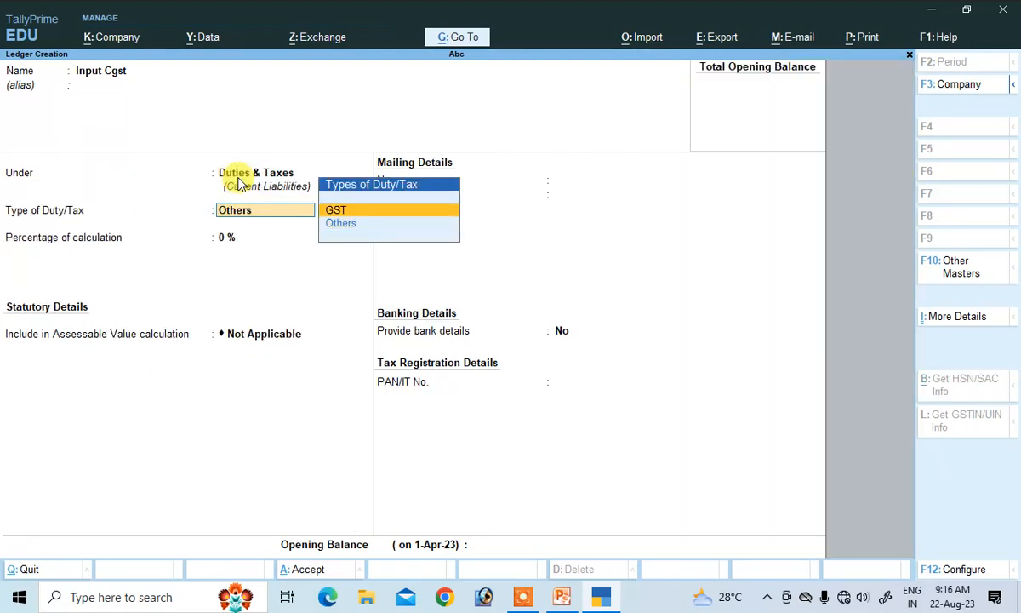
pyautogui.press('Return')
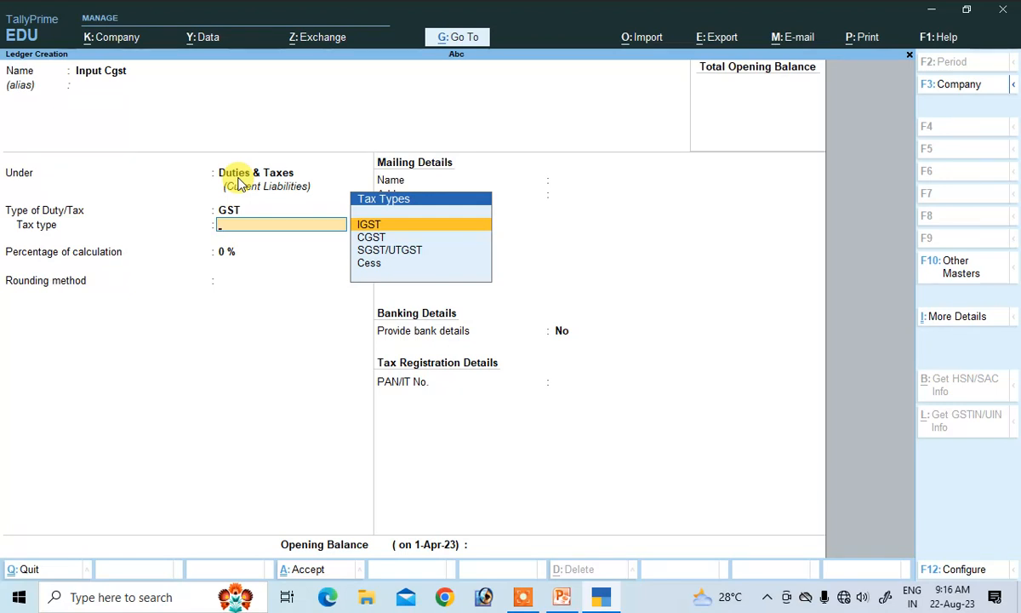
pyautogui.press('Down')
pyautogui.press('Down')
pyautogui.press('Up')
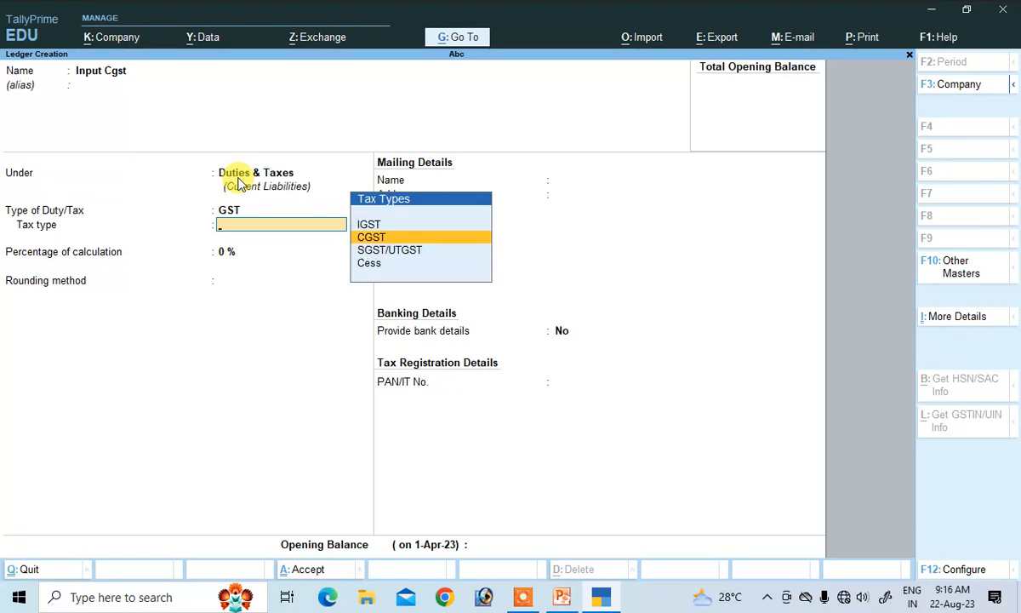
pyautogui.press('Return')
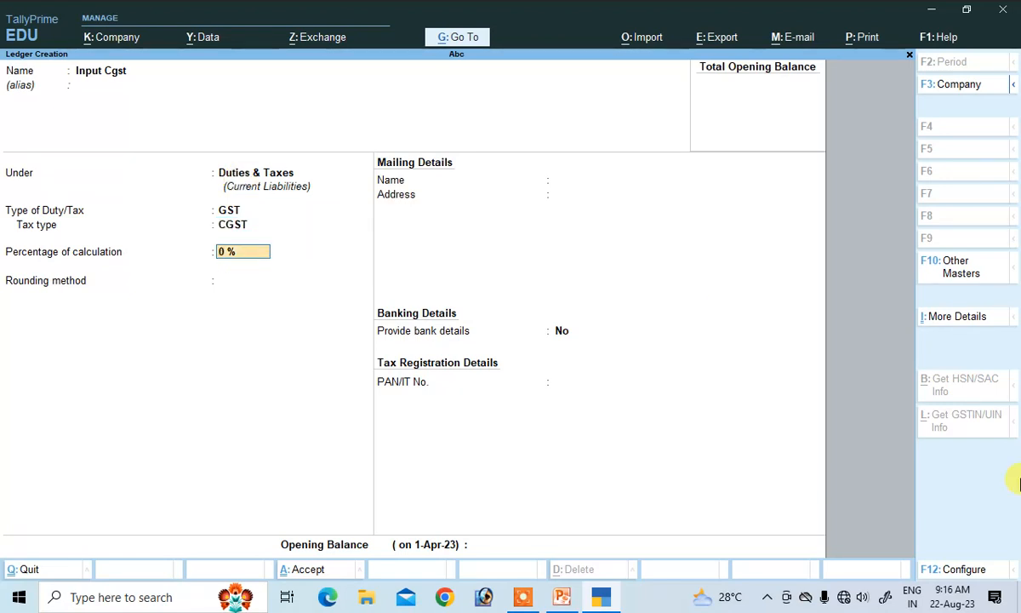
# - Set the Input Cgst ledger's percentage of calculation to 2.5% with rounding not applicable, and save the ledger
pyautogui.write('.5')
pyautogui.press('Return')
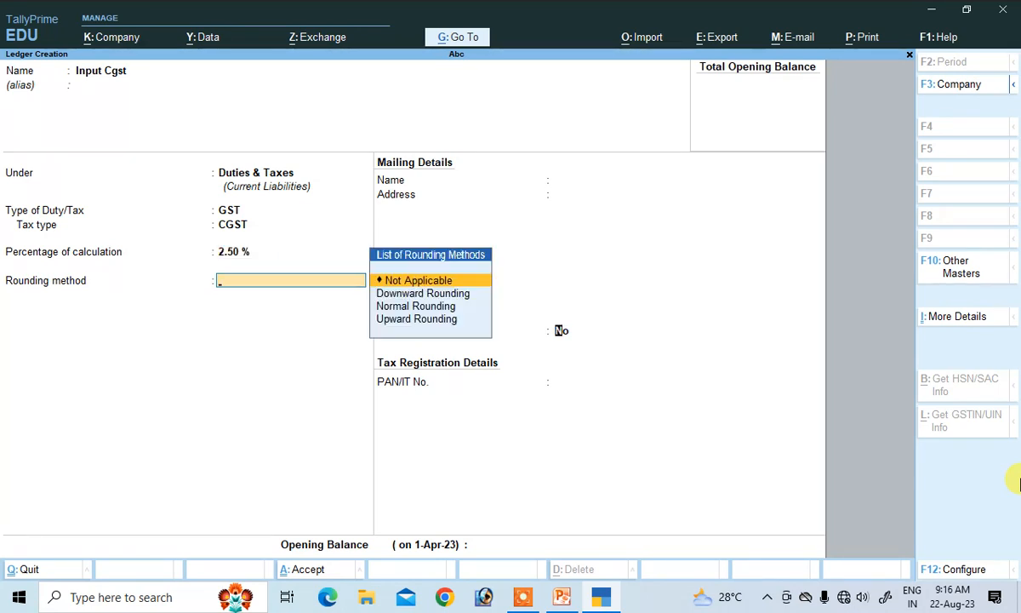
pyautogui.press('Return')
pyautogui.press('Return')
pyautogui.press('Return')
# - Start a new ledger named Input Sgst and keep it under the Duties & Taxes group
pyautogui.write('Input')
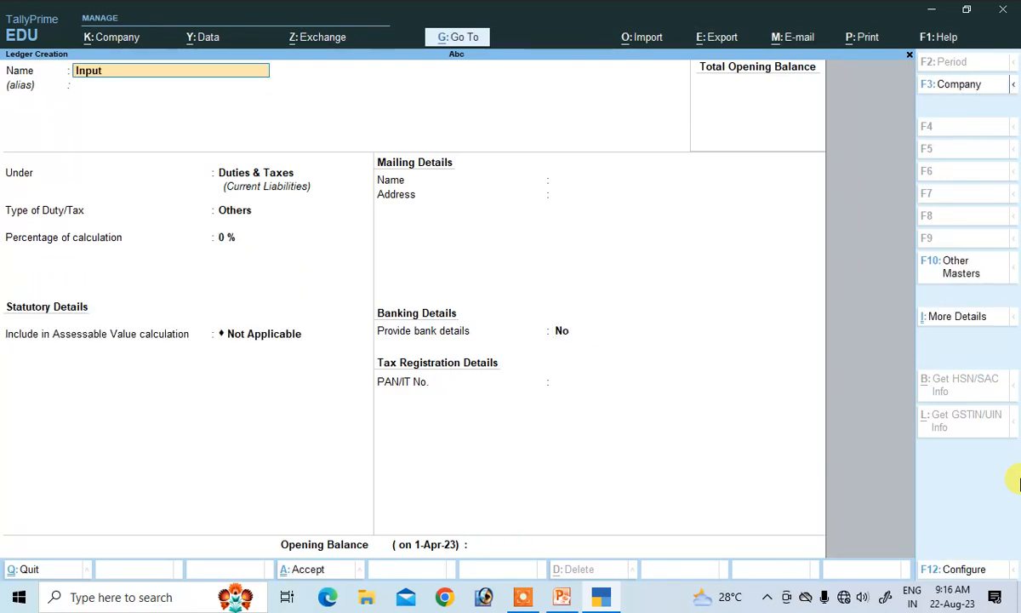
pyautogui.write(' Sgs')
pyautogui.press('Return')
pyautogui.press('Return')
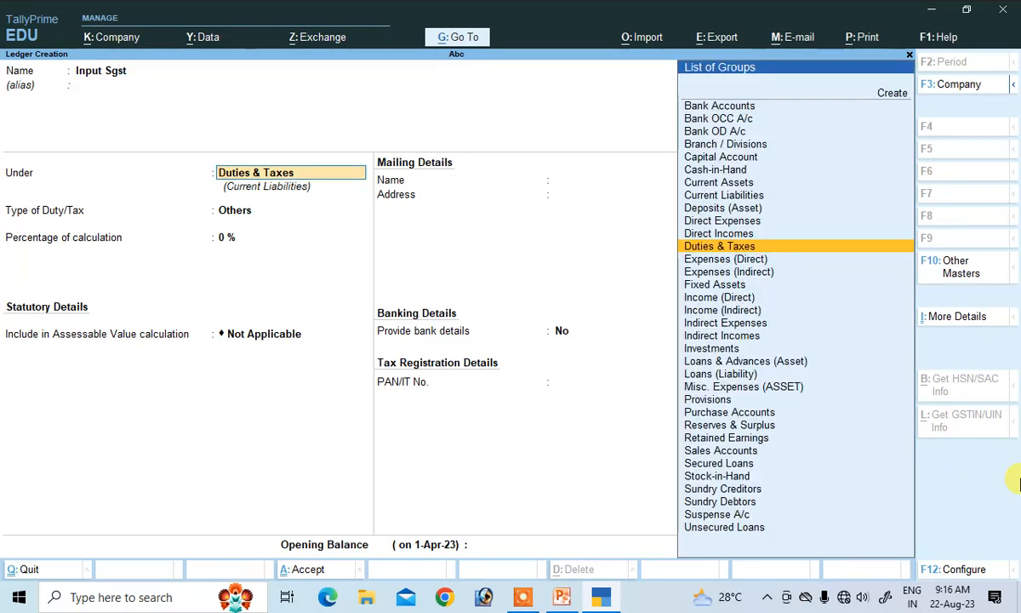
pyautogui.press('Return')
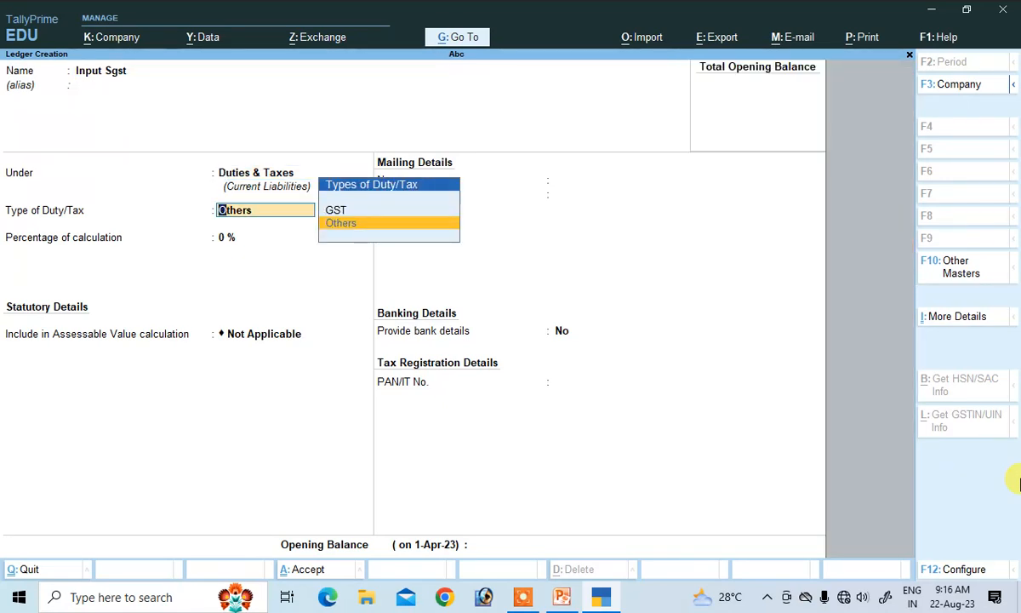
# - Set the Input Sgst ledger's type of duty/tax to GST and its tax type to SGST/UTGST
pyautogui.press('Up')
pyautogui.press('Return')
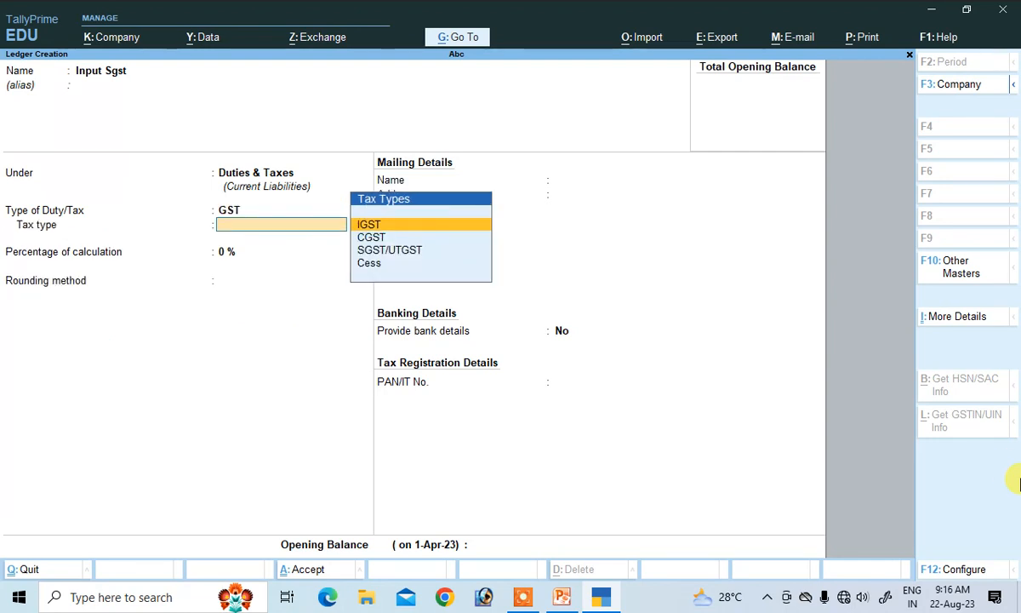
pyautogui.press('Up')
pyautogui.press('Up')
pyautogui.press('Up')
pyautogui.press('Up')
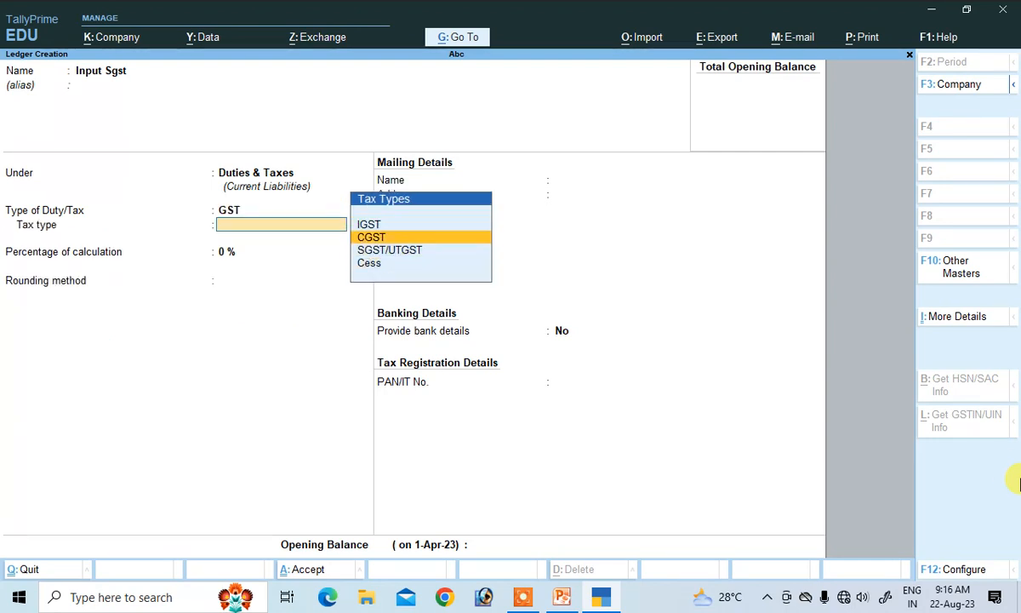
pyautogui.press('Down')
pyautogui.press('Return')
# - Set the Input Sgst ledger's percentage of calculation to 2.5% with rounding not applicable, and save the ledger
pyautogui.write('2.5')
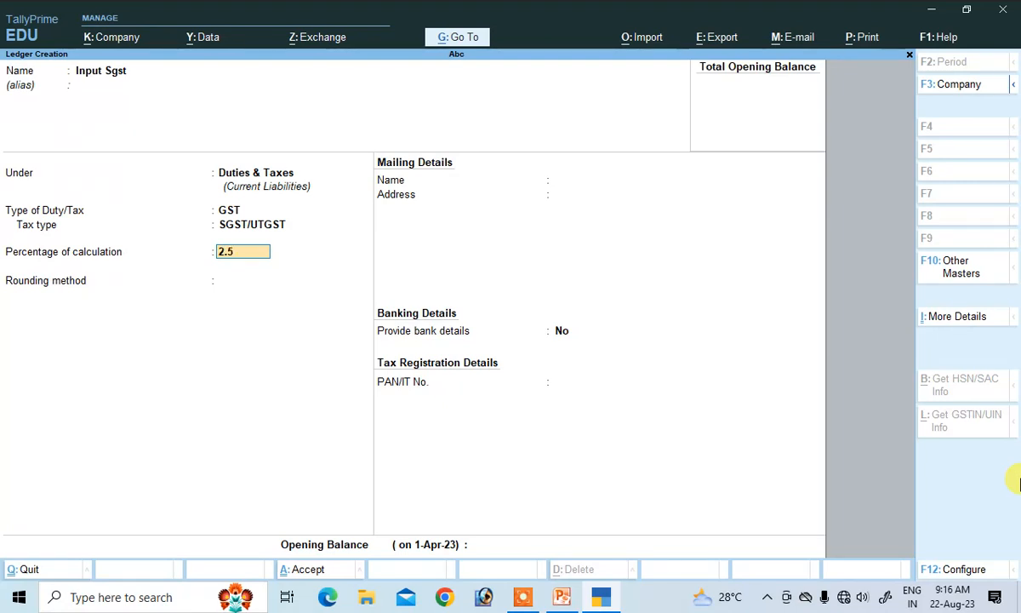
pyautogui.press('Return')
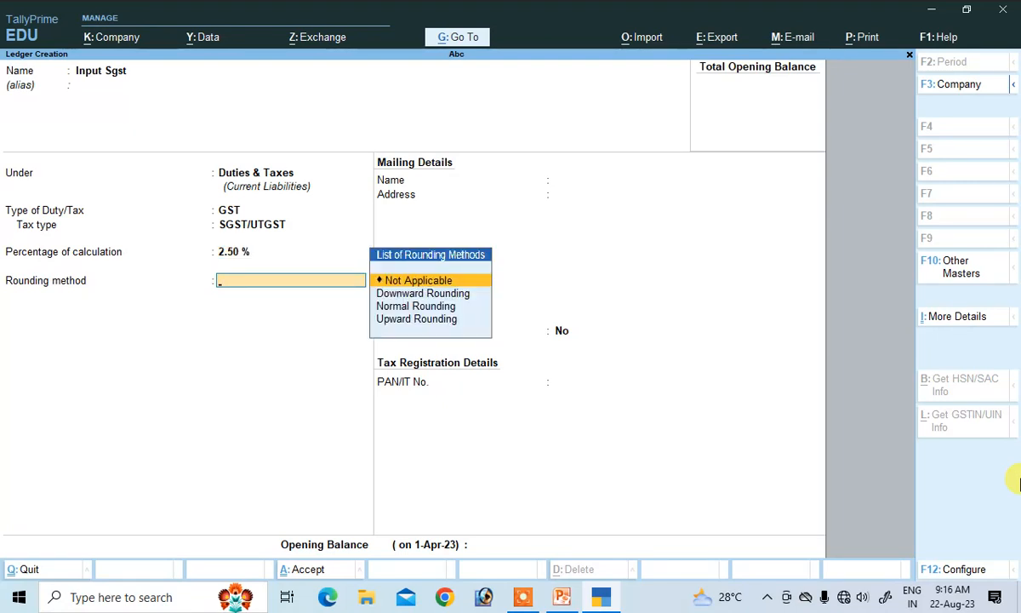
pyautogui.press('Return')
pyautogui.press('Return')
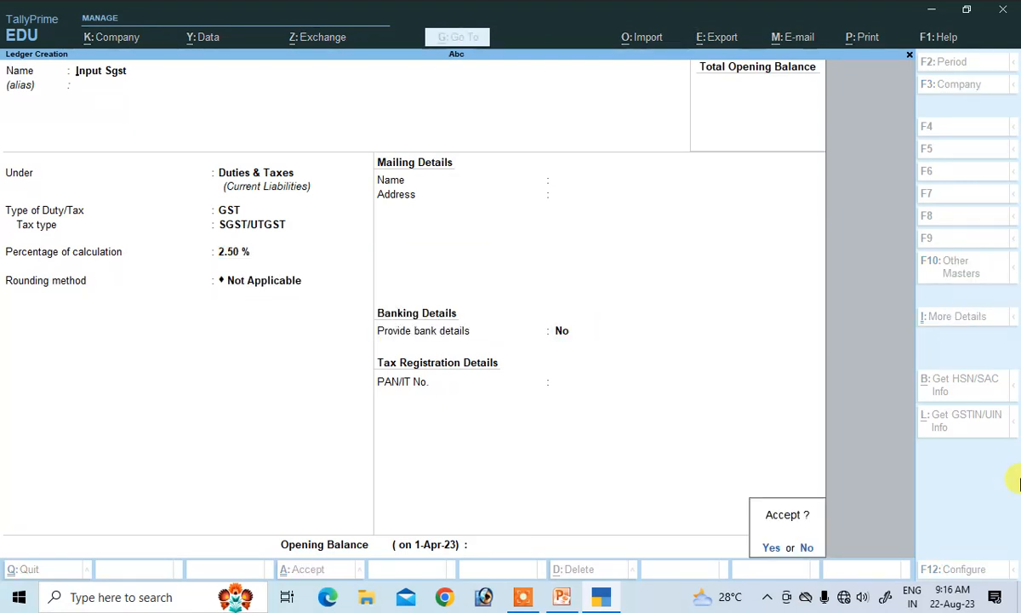
pyautogui.press('Return')
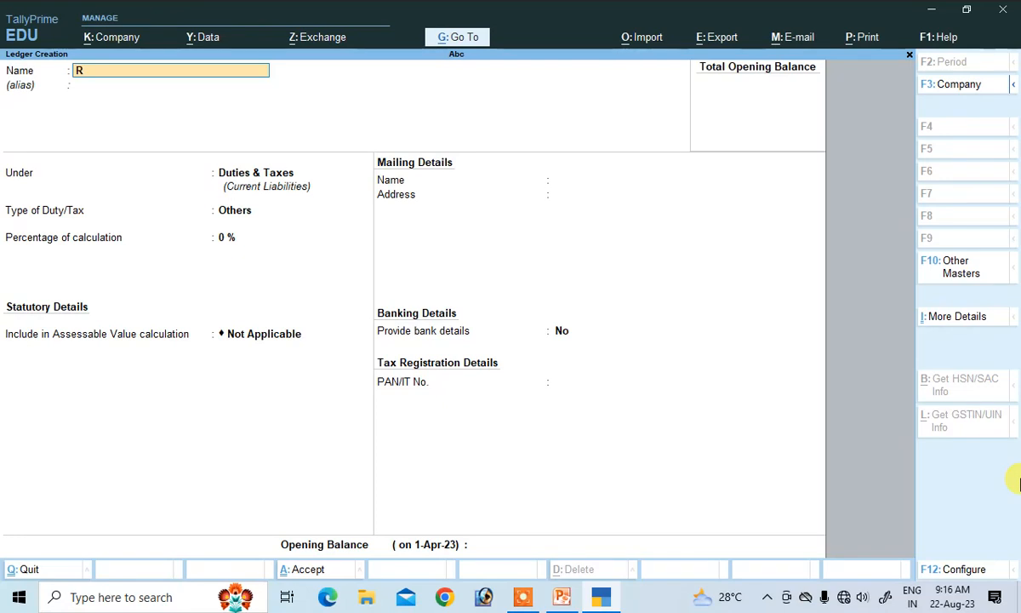
# - Name a new ledger after the supplier and place it under the Sundry Creditors group
pyautogui.press('Return')
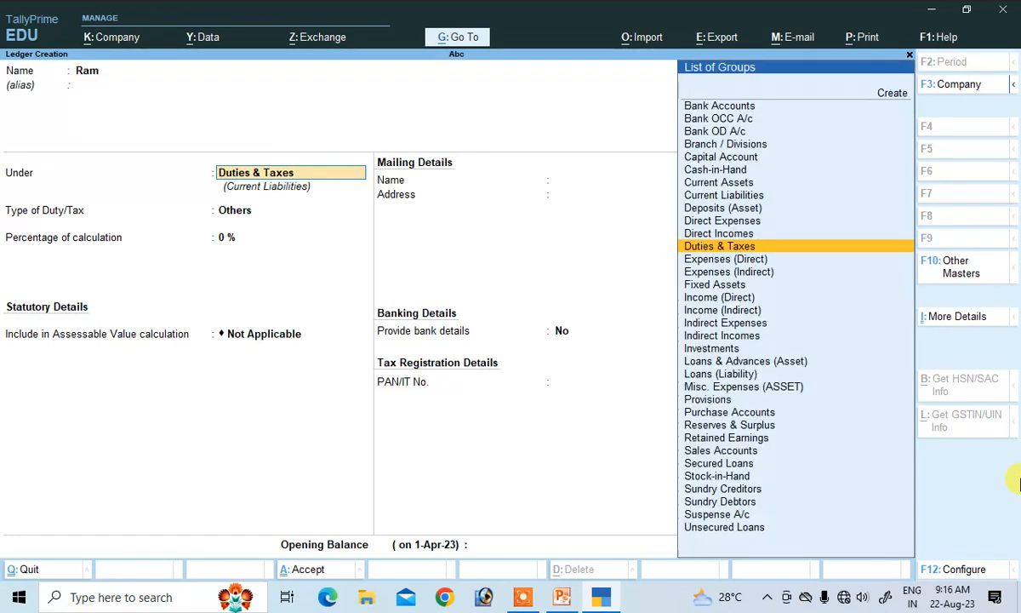
pyautogui.write('S')
pyautogui.press('Down')
pyautogui.press('Down')
pyautogui.press('Down')
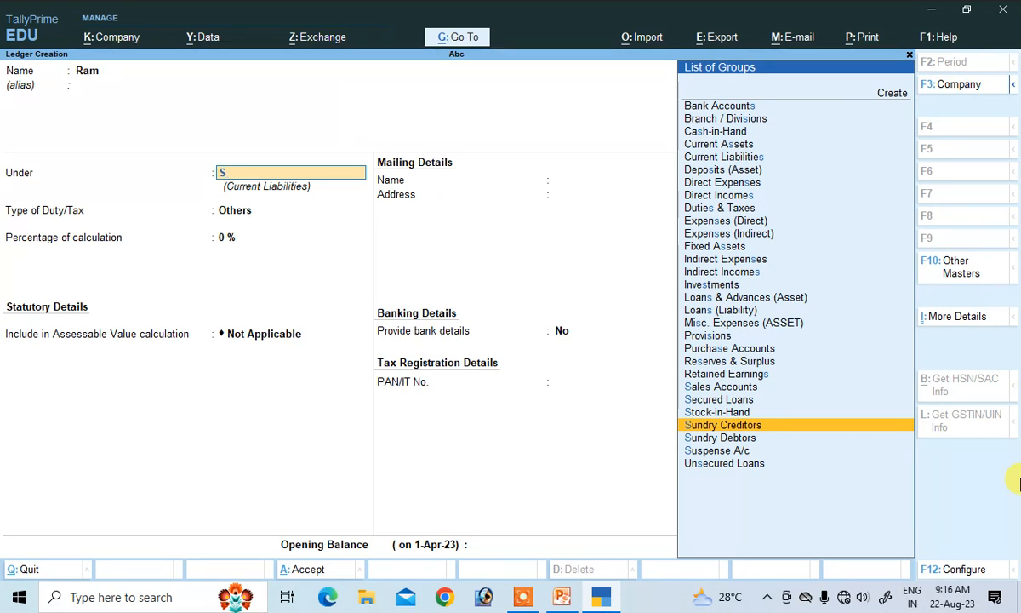
pyautogui.press('Return')
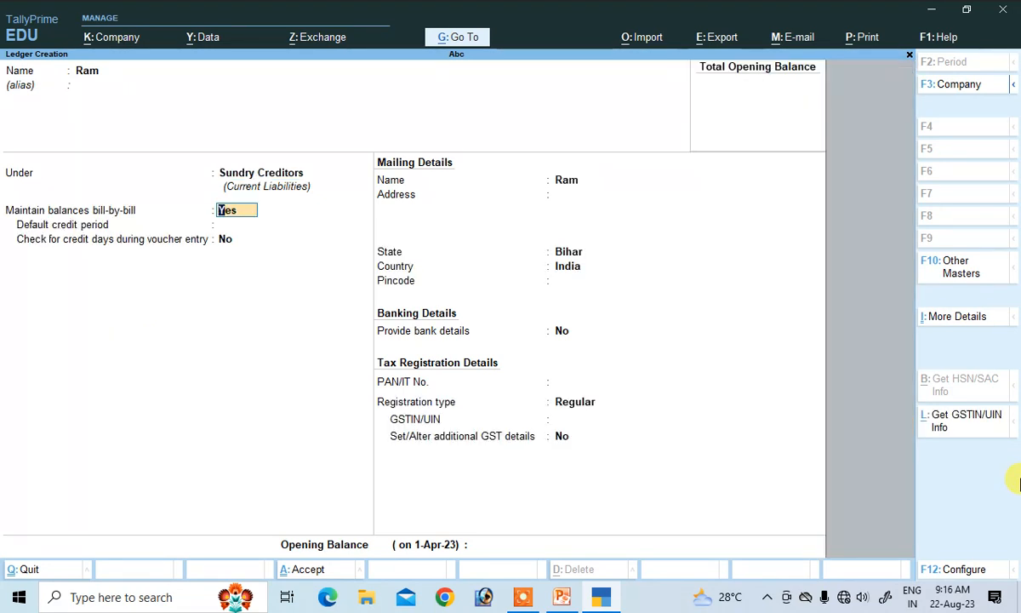
# - Keep the supplier ledger's default balance, mailing, banking and tax registration details, save it and leave ledger creation
pyautogui.press('Return')
pyautogui.press('Return')
pyautogui.press('Return')
pyautogui.press('Return')
pyautogui.press('Return')
pyautogui.press('Return')
pyautogui.press('Return')
pyautogui.press('Return')
pyautogui.press('Return')
pyautogui.press('Return')
pyautogui.press('Return')
pyautogui.press('Return')
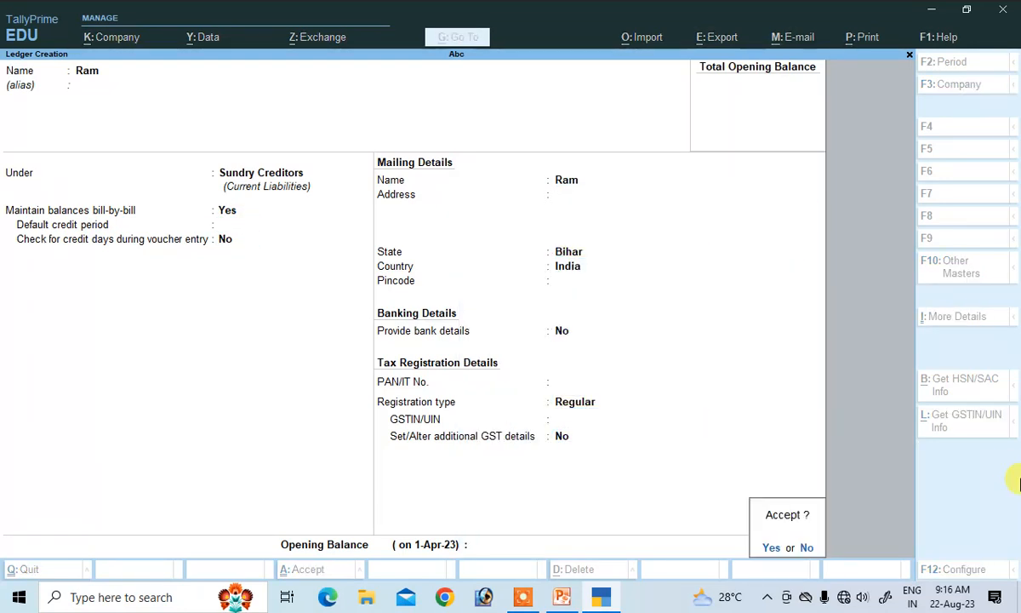
pyautogui.press('Return')
pyautogui.press('Escape')
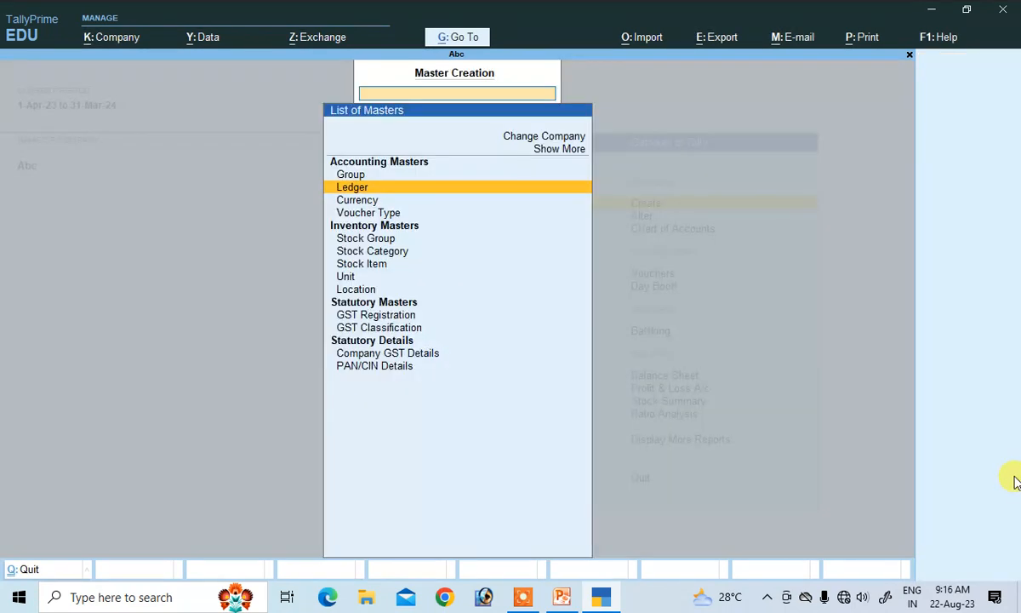
# - Open a new purchase voucher and change its entry mode to As Voucher
pyautogui.press('Escape')
pyautogui.press('Down')
pyautogui.press('Down')
pyautogui.press('Down')
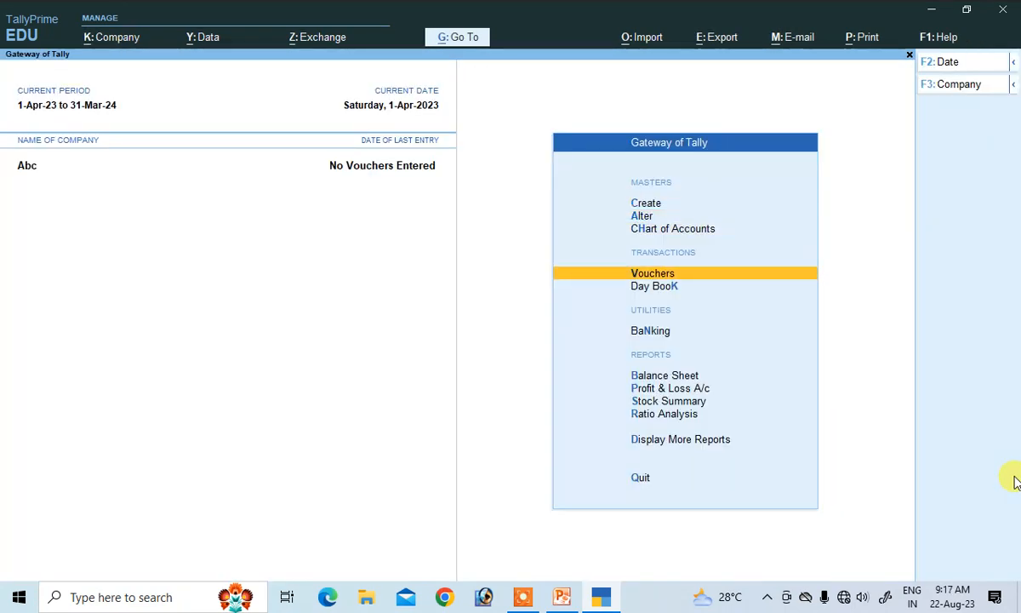
pyautogui.press('Return')
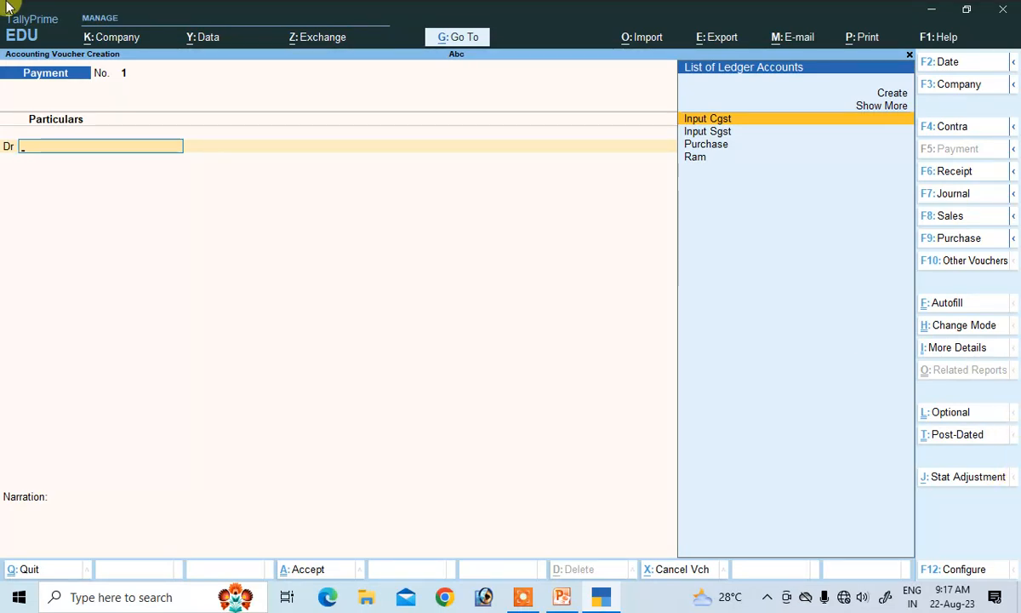
pyautogui.click(942, 240)
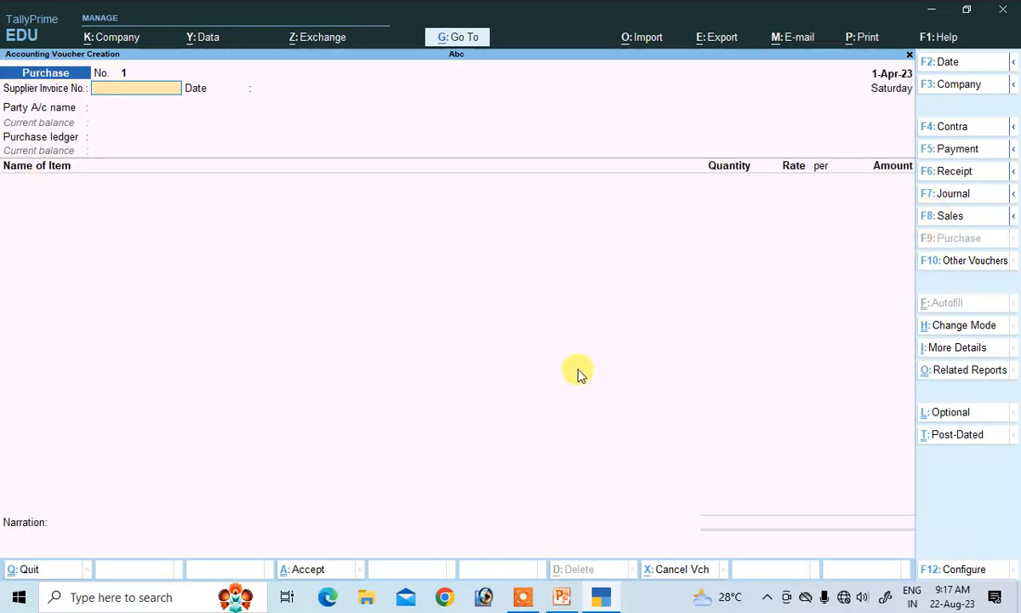
pyautogui.click(945, 326)
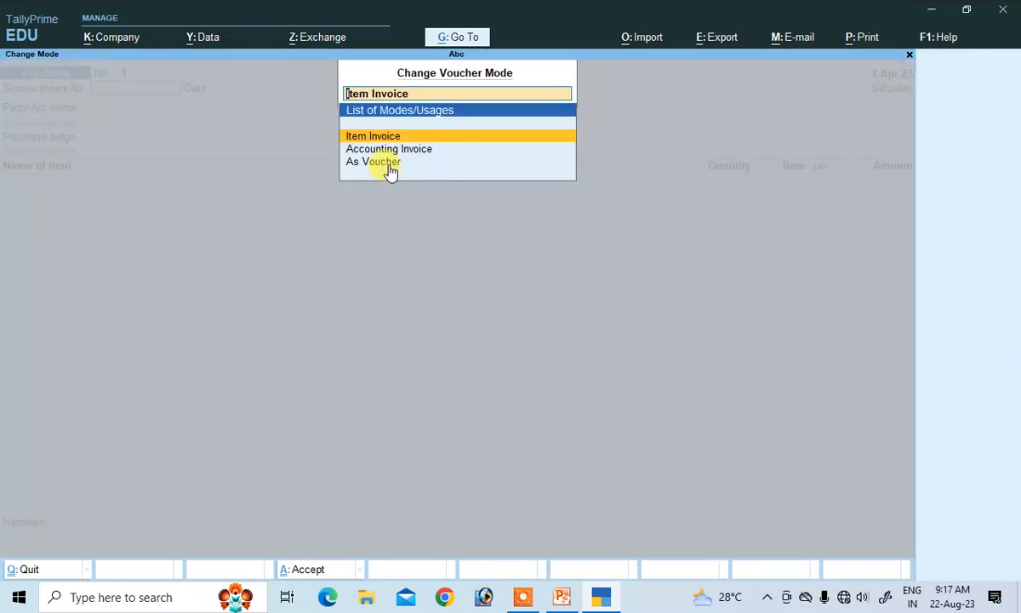
pyautogui.press('Return')
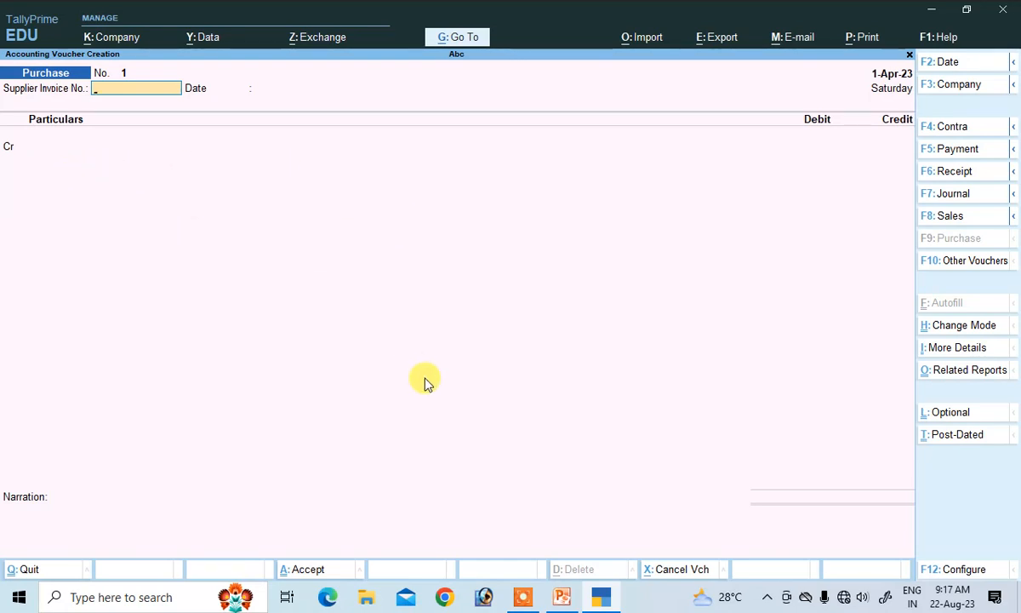
# - Enter 1 as the supplier invoice number and keep 1-Apr-23 as the invoice date
pyautogui.write('1')
pyautogui.press('Return')
pyautogui.press('Return')
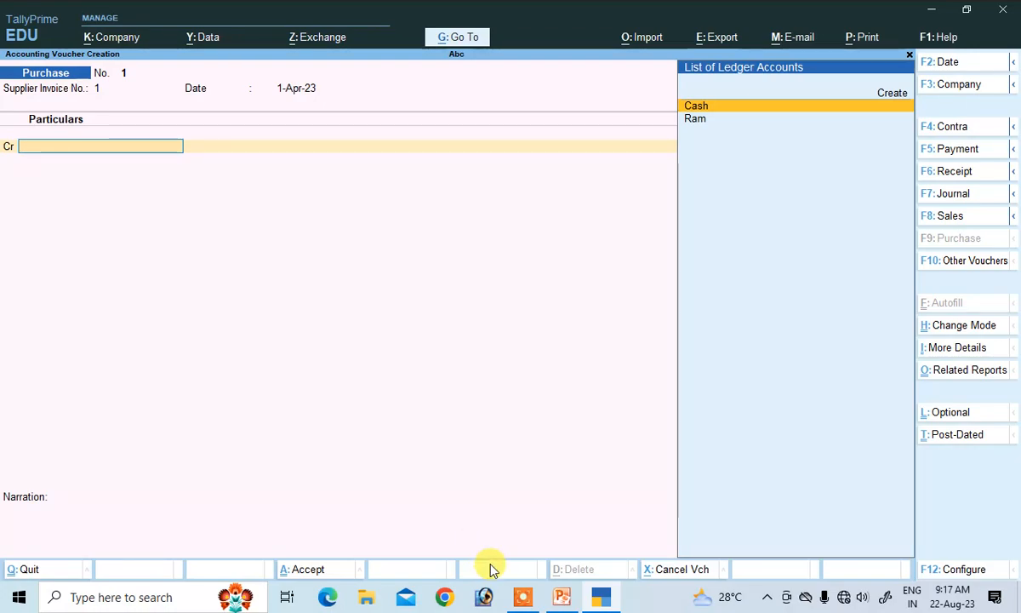
# - Review the journal entry in PowerPoint, return to TallyPrime and choose the supplier's ledger as the credit account
pyautogui.click(561, 596)
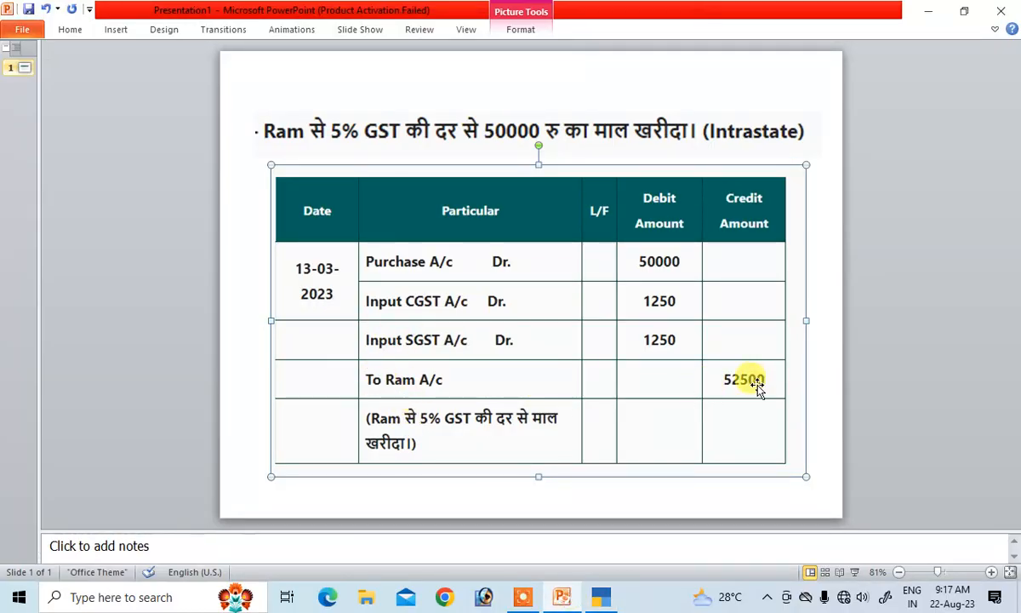
pyautogui.click(601, 597)
pyautogui.press('Down')
pyautogui.press('Return')
# - Leave all receipt details of the purchase voucher blank and continue to the party details
pyautogui.press('Return')
pyautogui.press('Return')
pyautogui.press('Return')
pyautogui.press('Return')
pyautogui.press('Return')
pyautogui.press('Return')
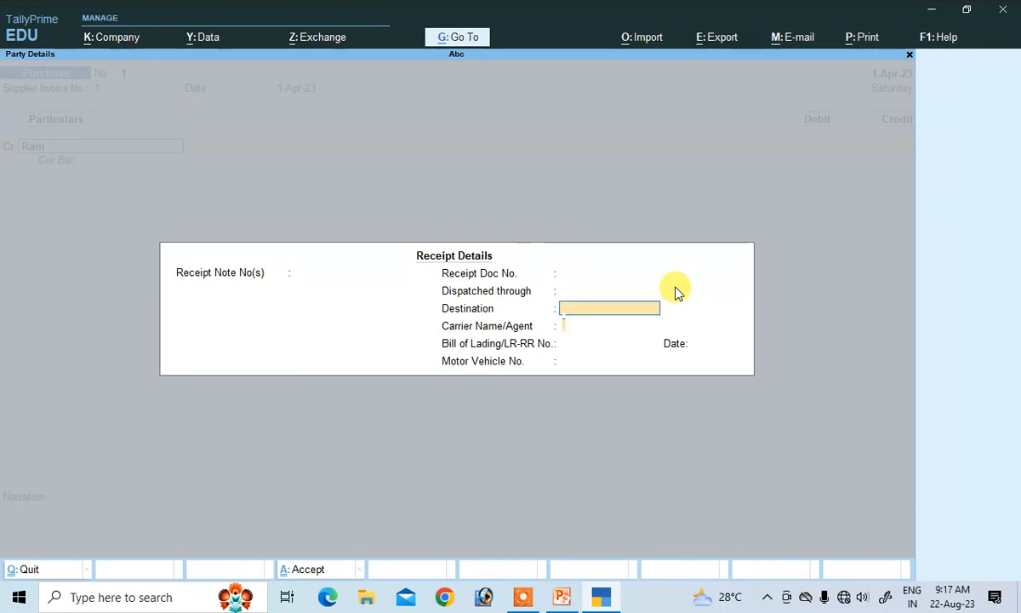
pyautogui.press('Return')
pyautogui.press('Return')
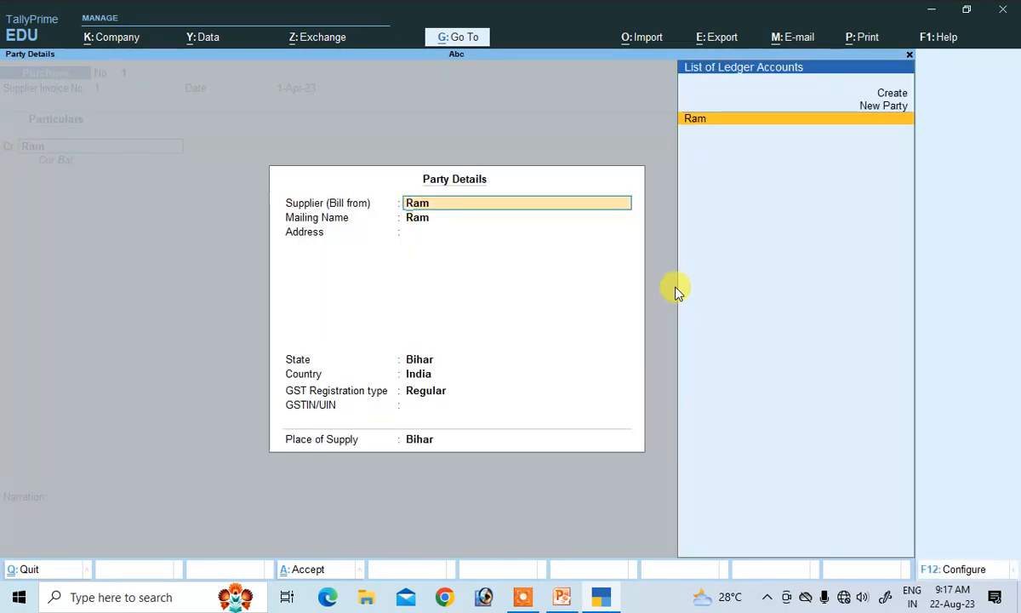
# - Accept the supplier's prefilled party details with Bihar as the state and place of supply
pyautogui.press('Return')
pyautogui.press('Return')
pyautogui.press('Return')
pyautogui.press('Return')
pyautogui.press('Return')
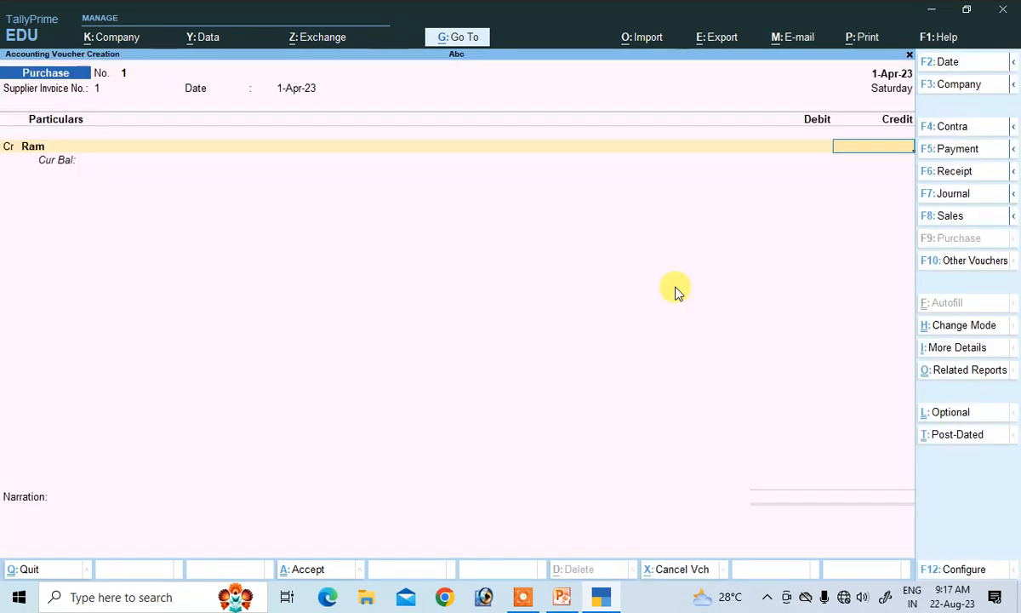
# - Enter 52500 as the credit amount for the supplier's ledger
pyautogui.write('25500')
pyautogui.press('BackSpace')
pyautogui.press('BackSpace')
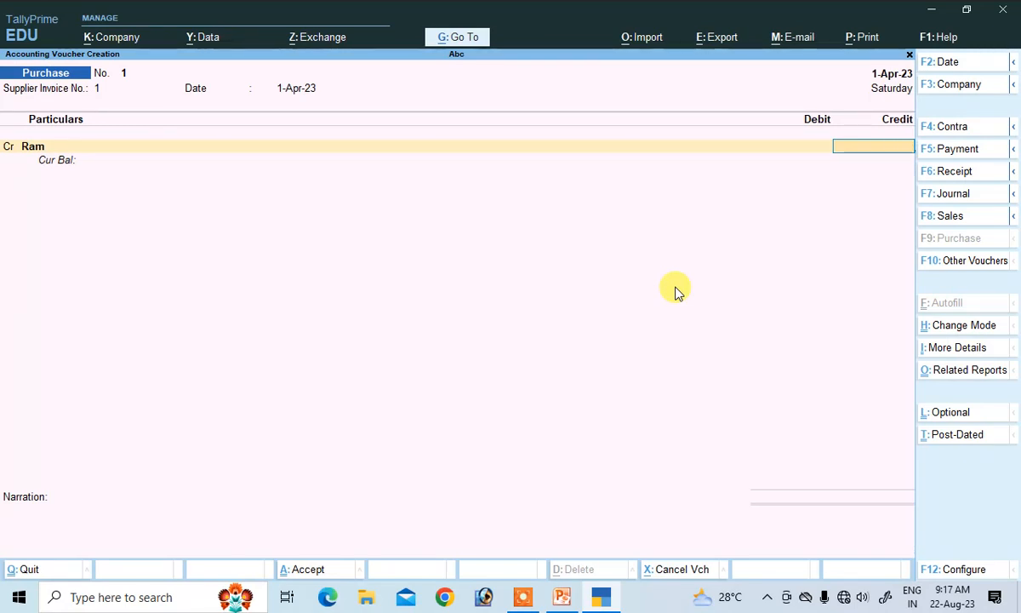
pyautogui.write('52500')
pyautogui.press('Return')
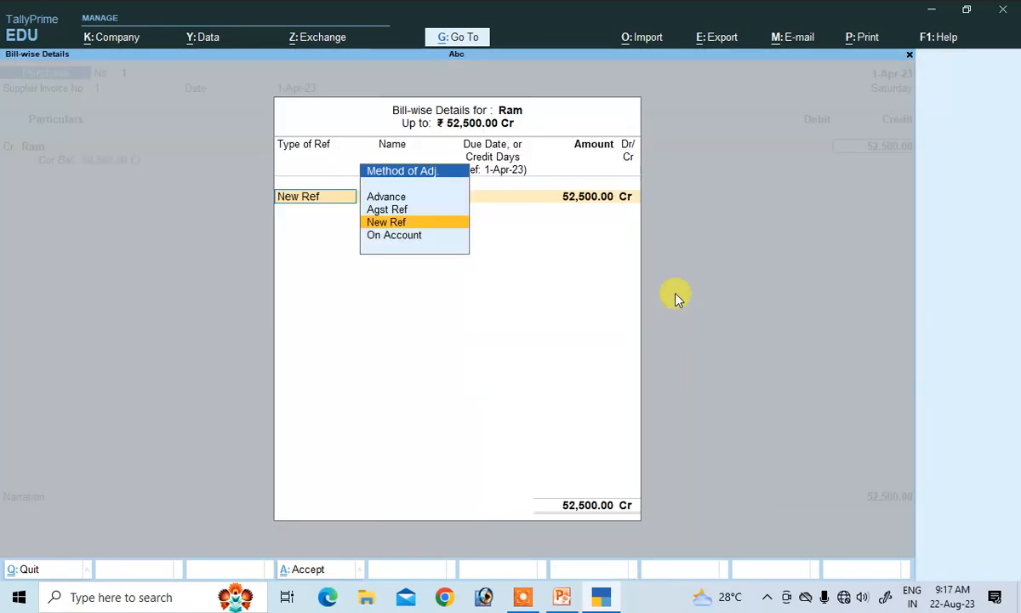
# - Allocate the full credit amount to a New Ref bill reference named after the supplier, leaving the due date blank
pyautogui.press('Return')
pyautogui.write('Ram')
pyautogui.press('Return')
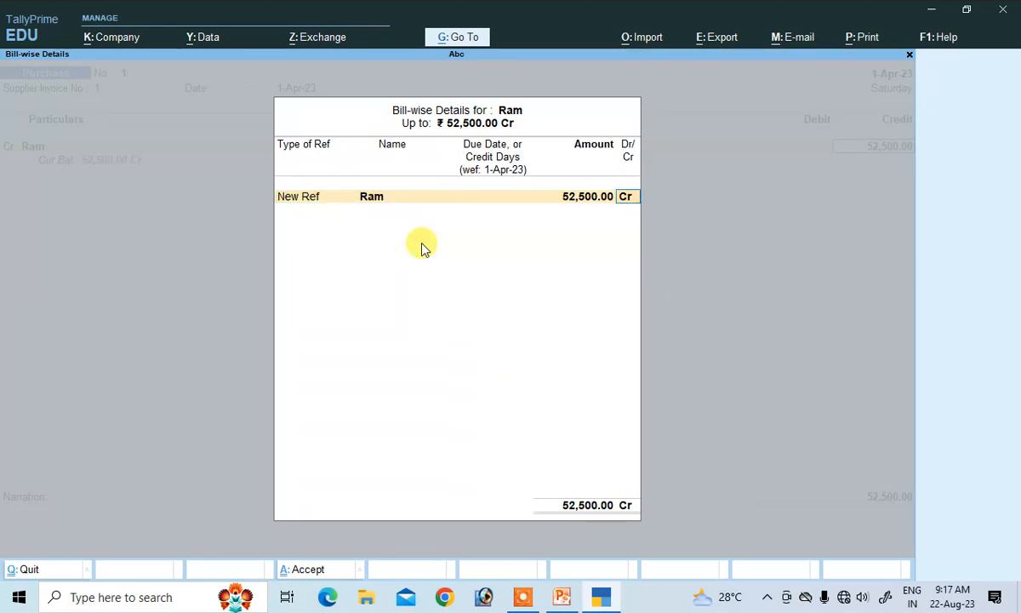
pyautogui.press('Return')
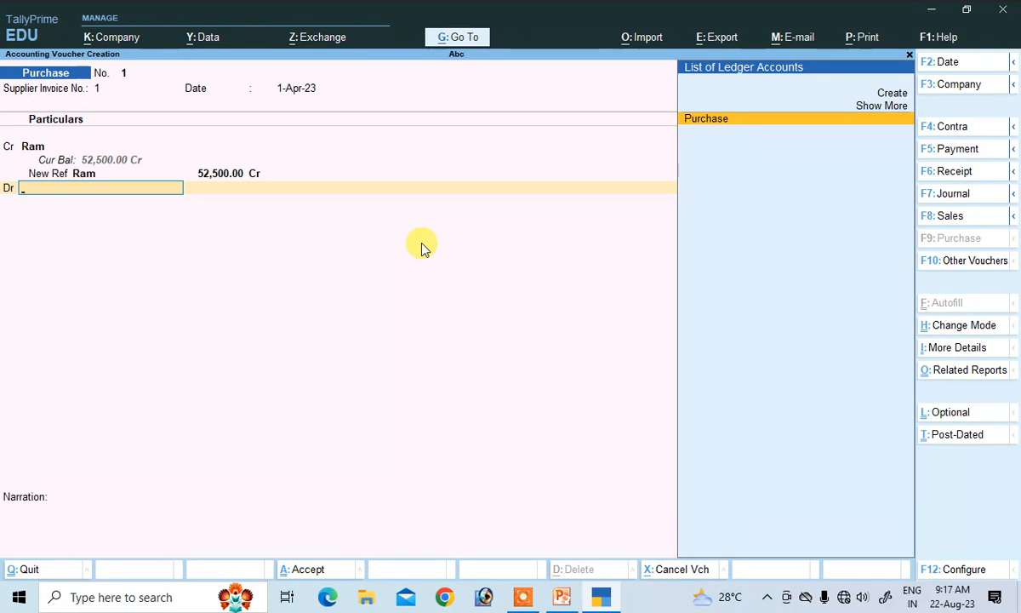
# - Debit the Purchase ledger with 50000
pyautogui.press('Return')
pyautogui.press('Return')
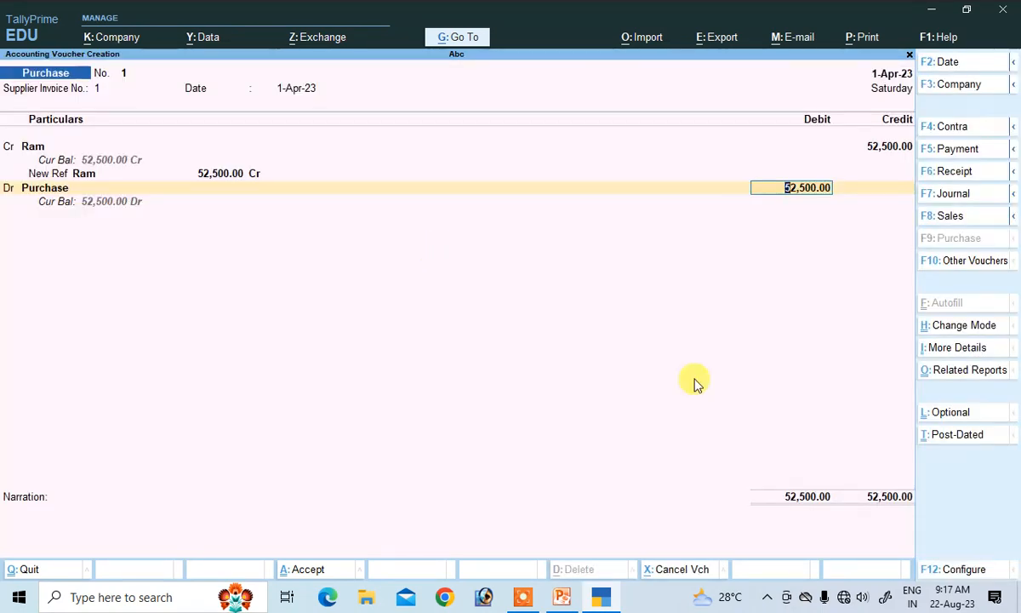
pyautogui.write('50,000')
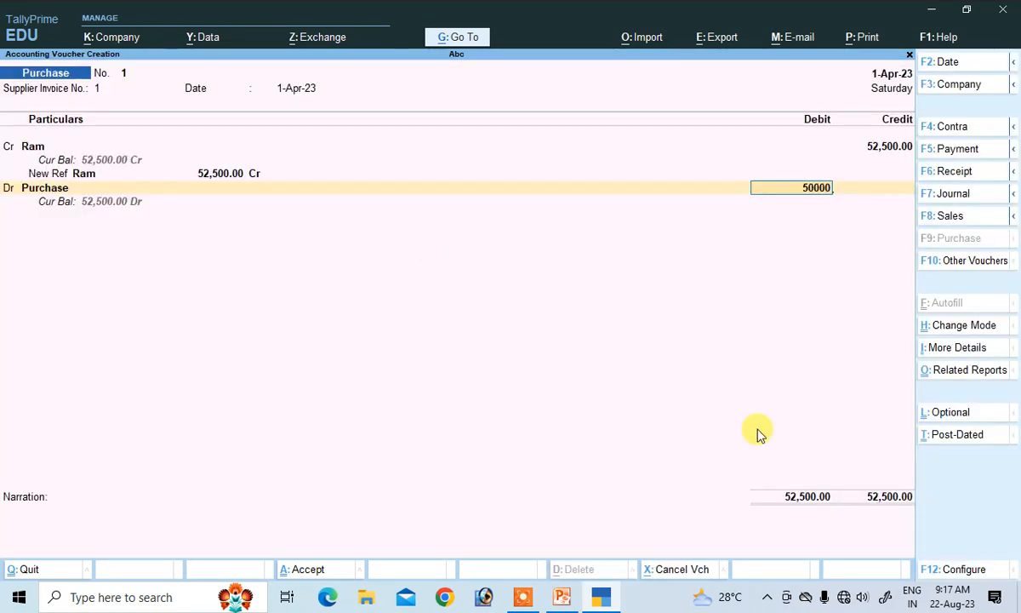
pyautogui.press('Return')
# - Add a debit line for the Input Cgst ledger with an amount of 1250
pyautogui.press('Return')
pyautogui.press('Down')
pyautogui.press('Down')
pyautogui.press('Up')
pyautogui.press('Up')
pyautogui.press('Return')
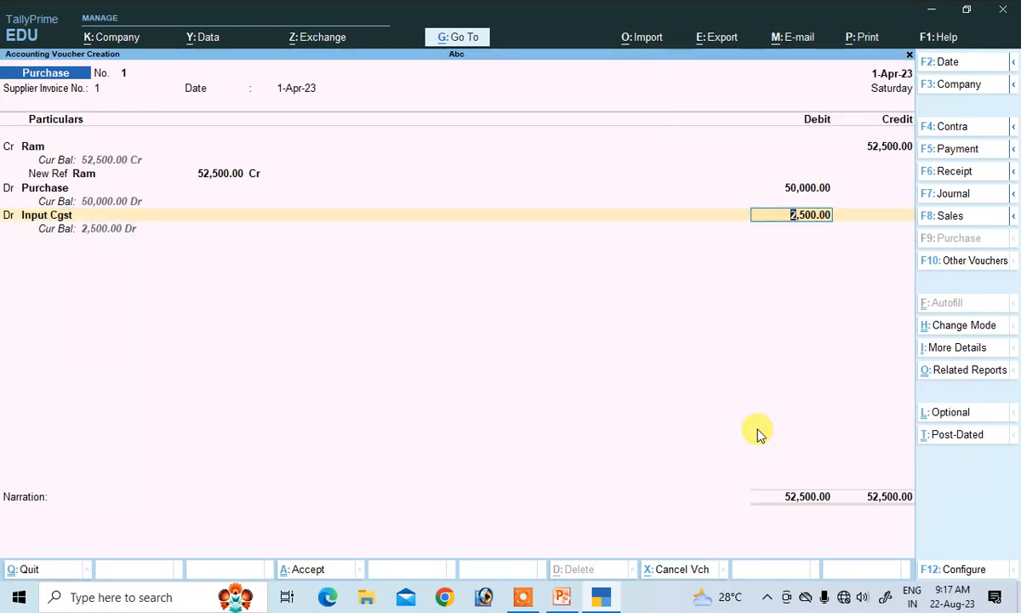
pyautogui.write('12')
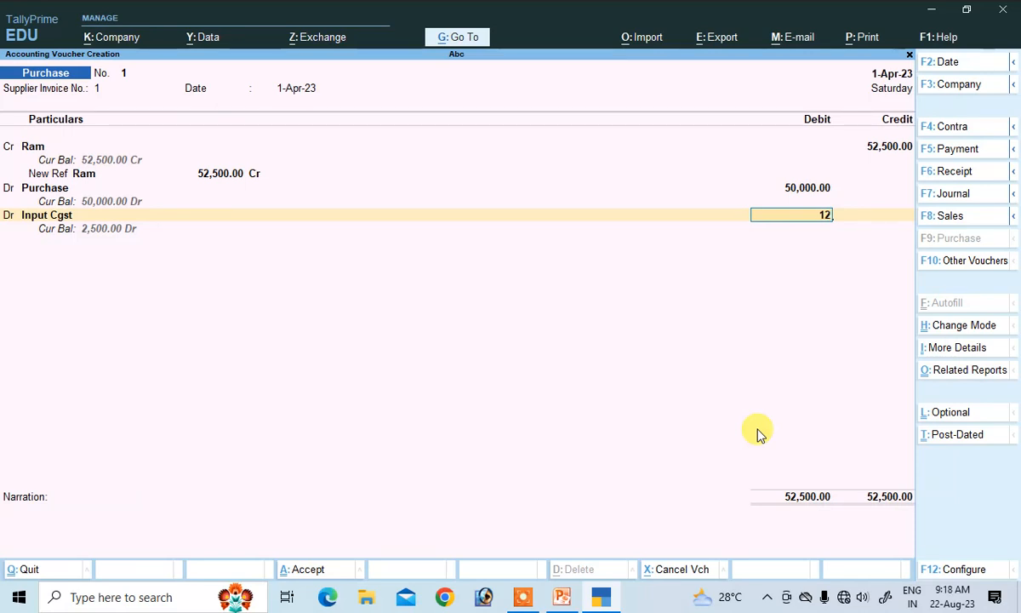
pyautogui.write('.50')
pyautogui.press('Return')
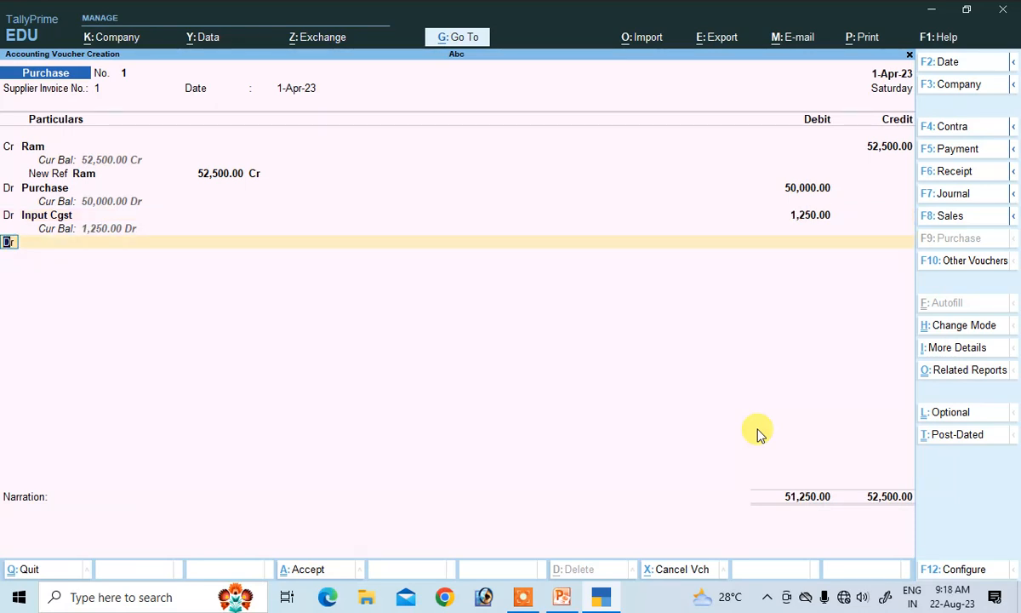
# - Add a debit line for the Input Sgst ledger and accept 1,250.00 as its amount
pyautogui.press('Return')
pyautogui.press('Down')
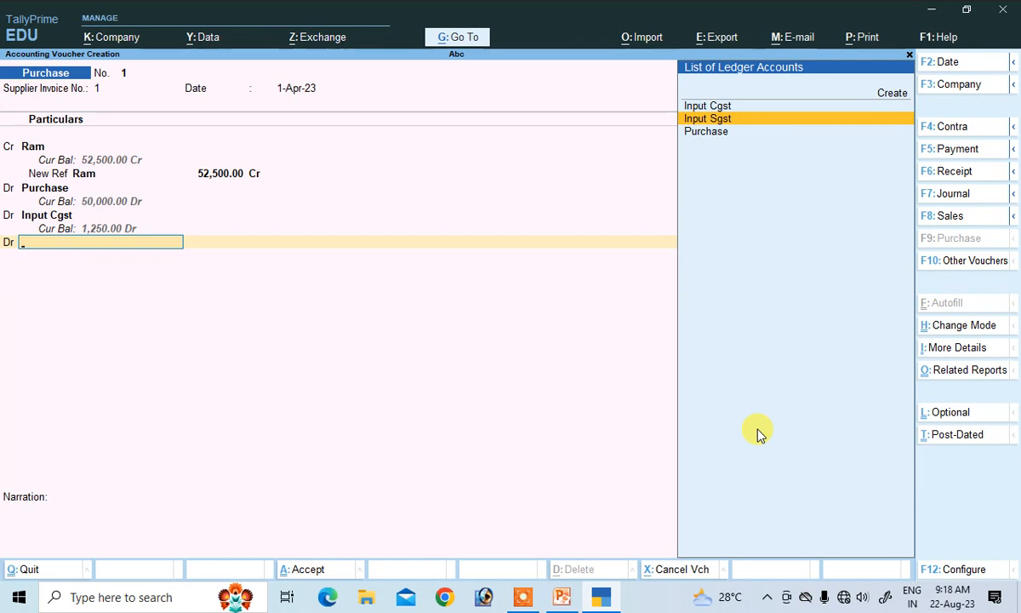
pyautogui.press('Return')
pyautogui.press('Return')
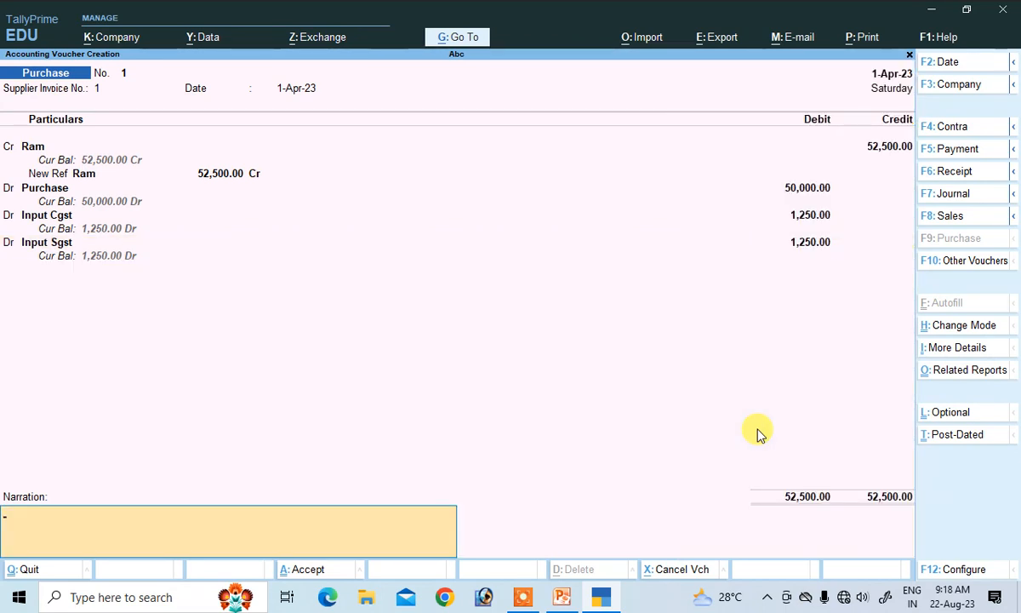
# - Enter the narration "being purchase" and save the purchase voucher
pyautogui.write('being purchase')
pyautogui.press('Return')
pyautogui.press('Return')
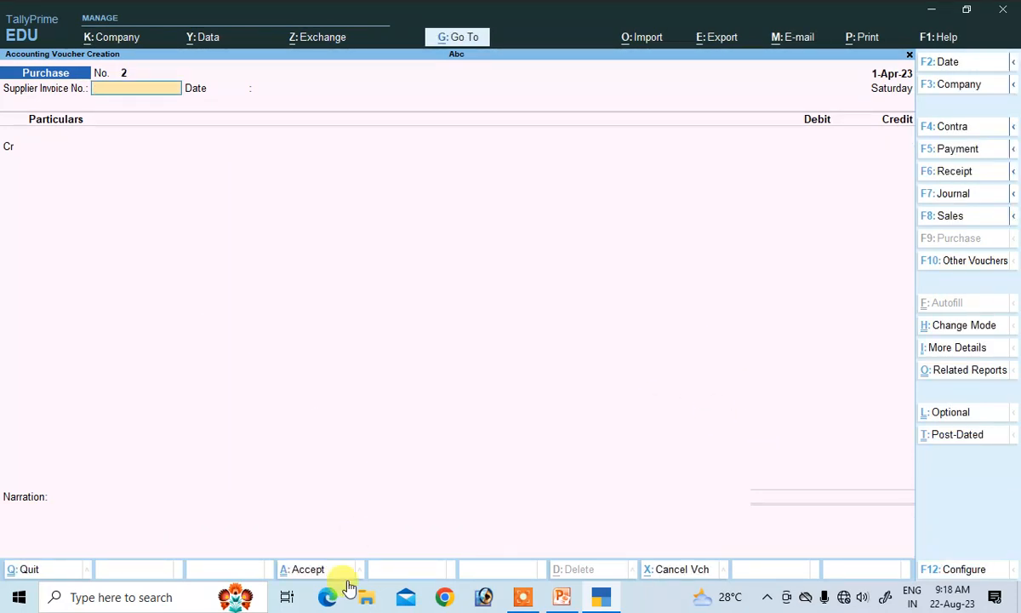
# - Check the journal entry in PowerPoint, return to TallyPrime and quit voucher entry back to the Gateway of Tally
pyautogui.click(563, 596)
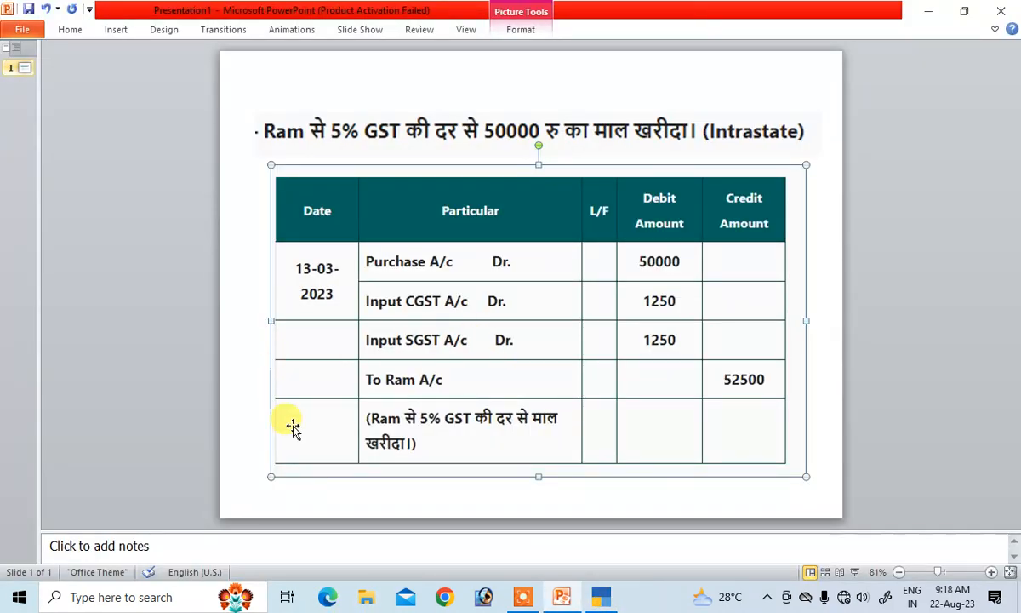
pyautogui.click(575, 600)
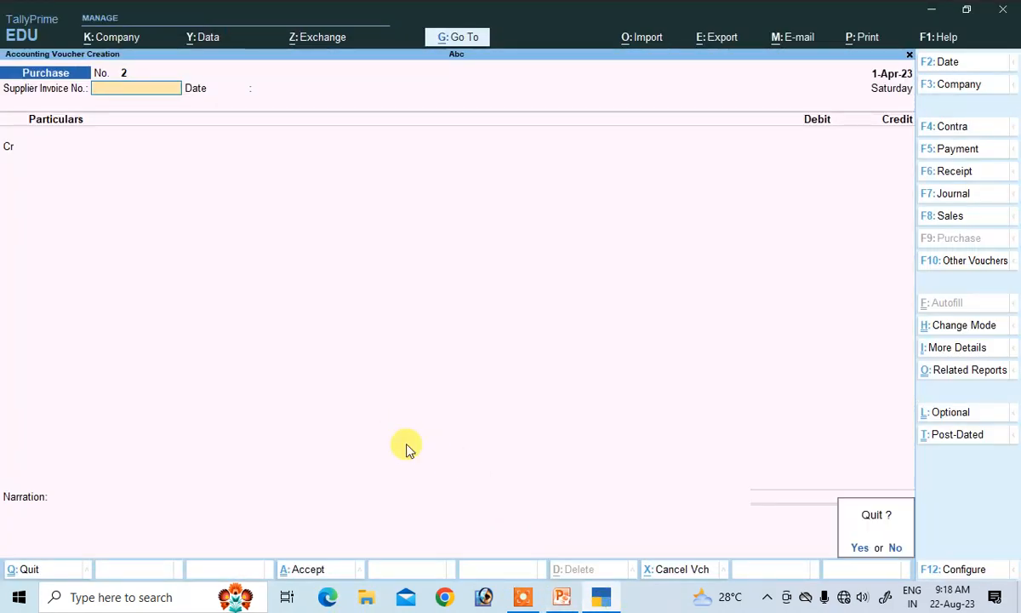
pyautogui.press('Escape')
pyautogui.press('Escape')
pyautogui.press('Escape')
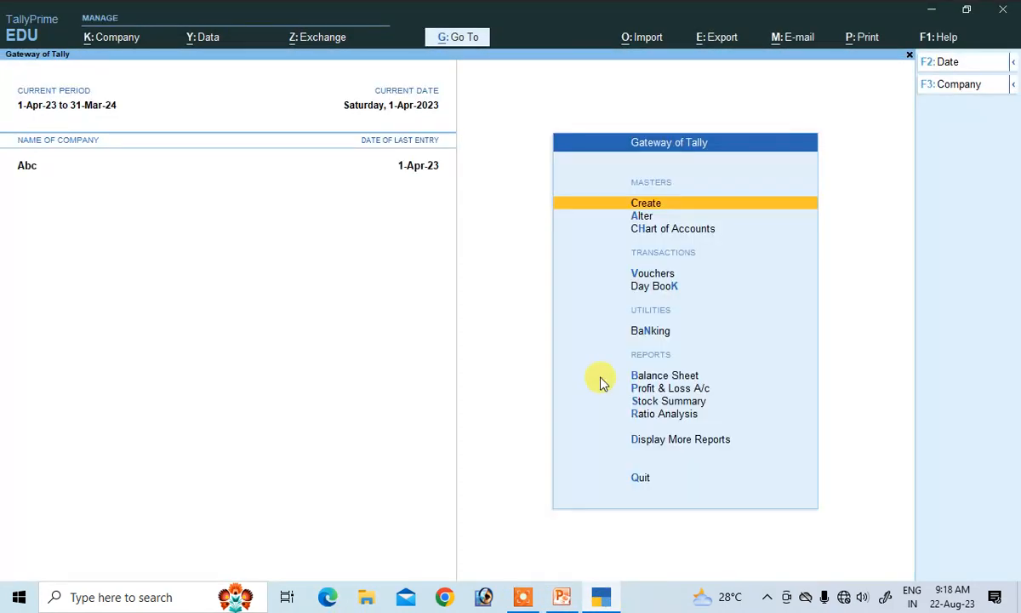
# - Open the saved purchase voucher from the Day Book and compare it with the journal entry in PowerPoint
pyautogui.click(646, 288)
pyautogui.press('Return')
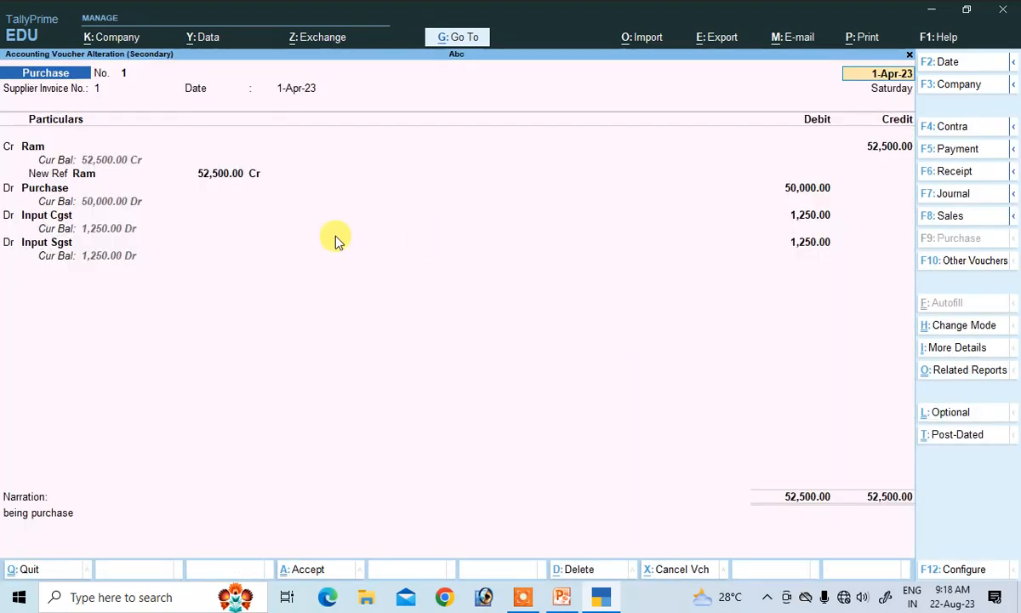
pyautogui.click(562, 597)
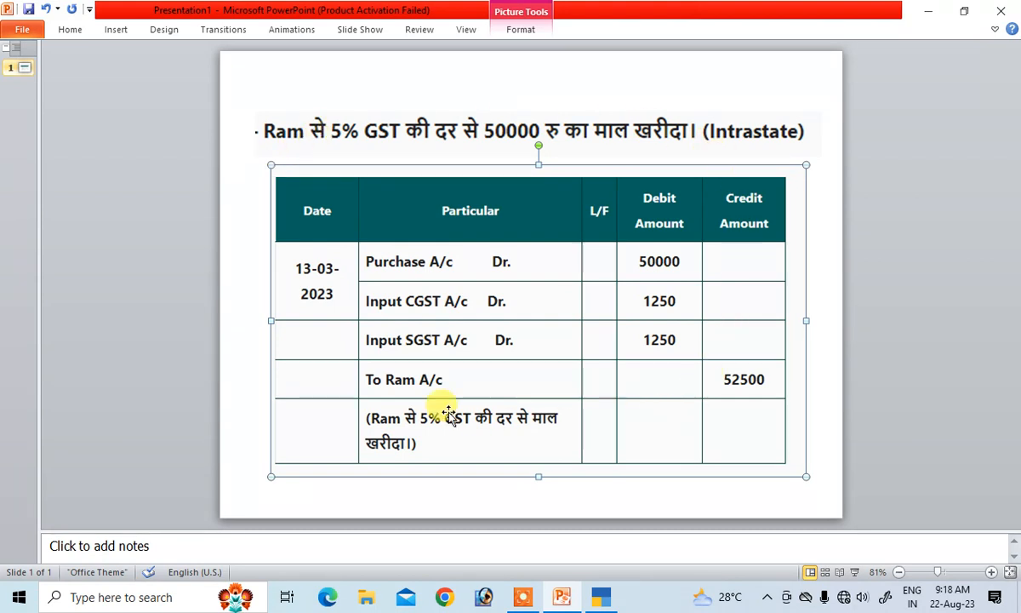